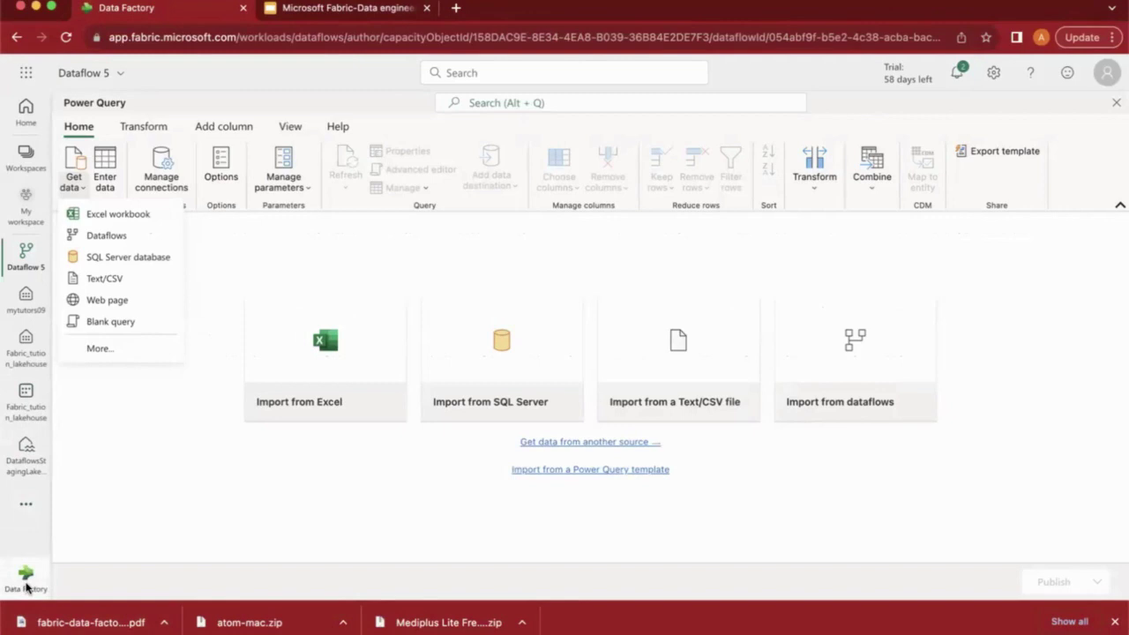
Step: Close the Dataflow 5 editor, confirming the exit
click(27, 586)
click(84, 468)
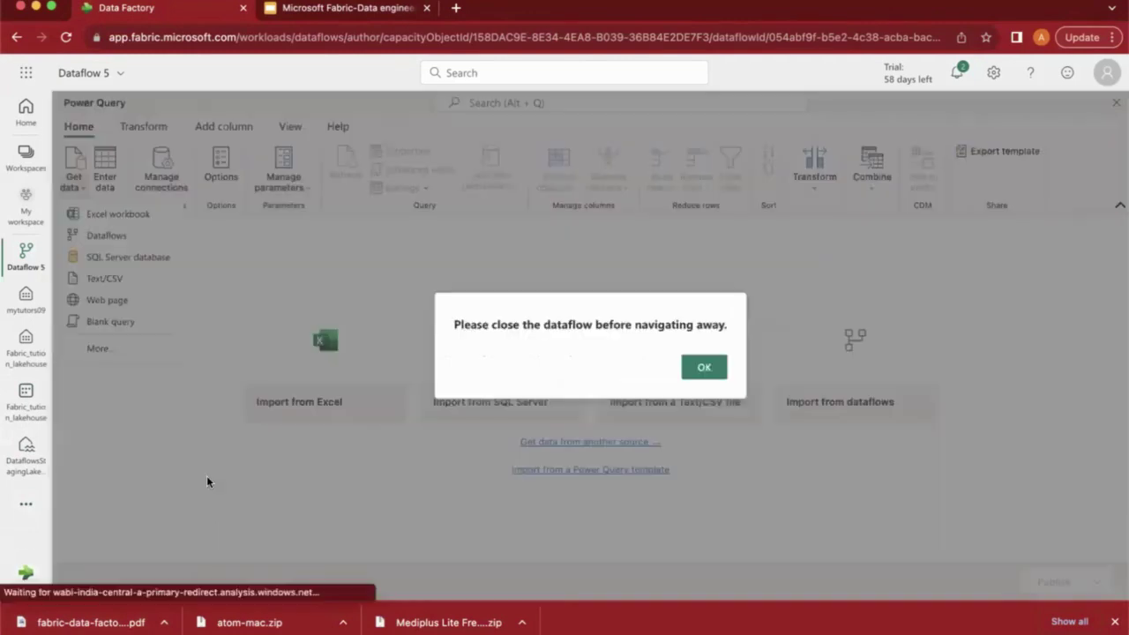
click(702, 365)
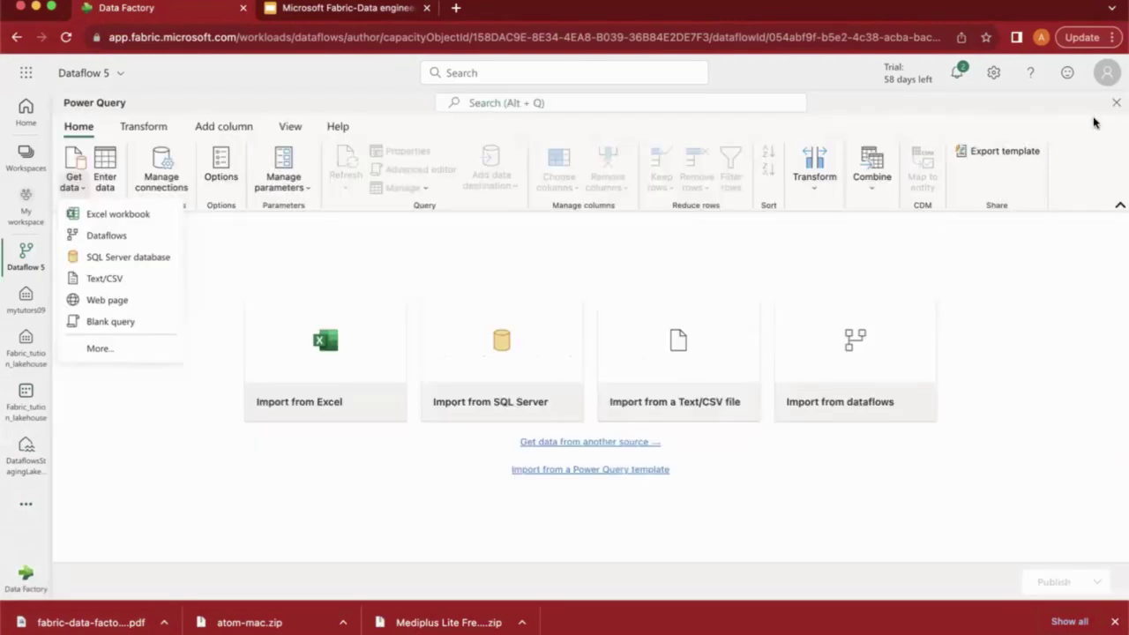
click(1116, 102)
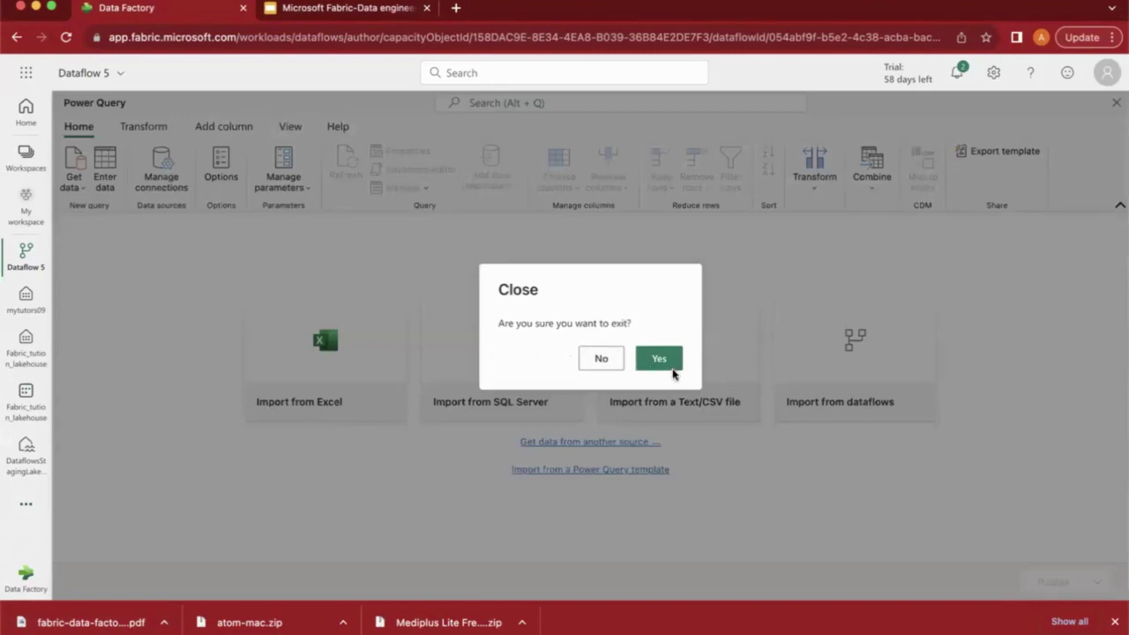
click(666, 365)
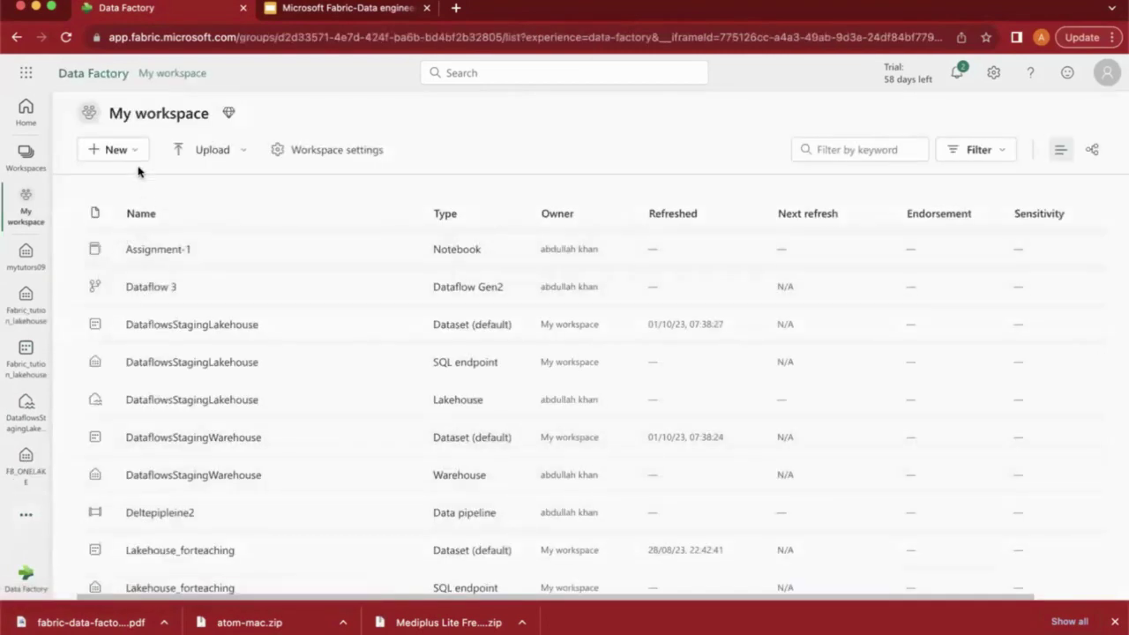
Step: Create a new Dataflow Gen2 from Data Factory Home and bring up Get data > More
click(135, 152)
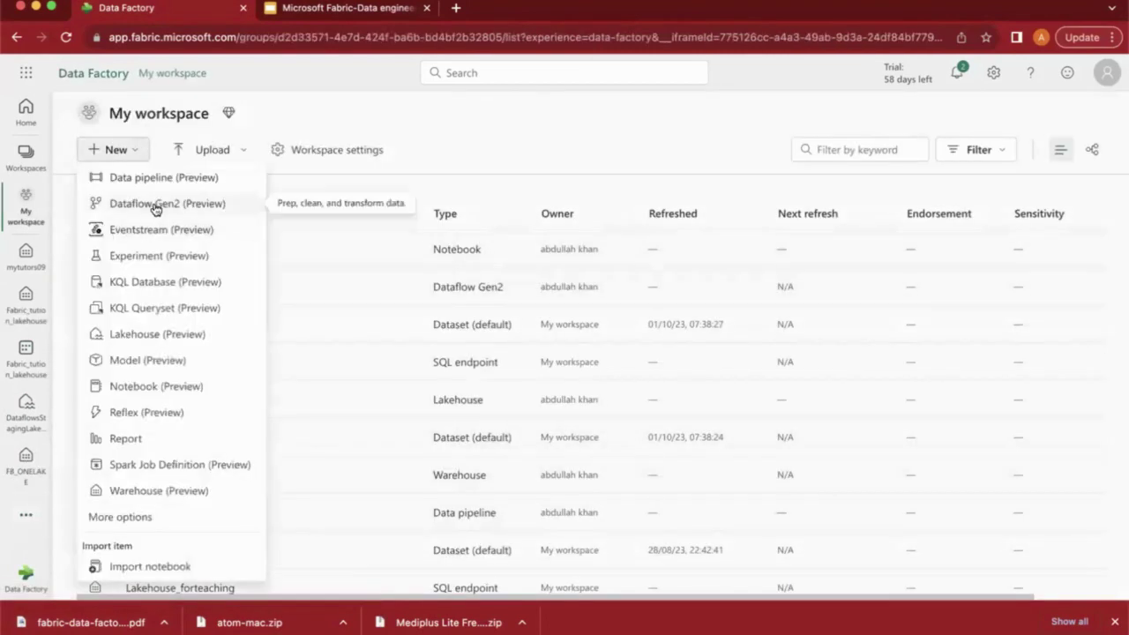
click(25, 575)
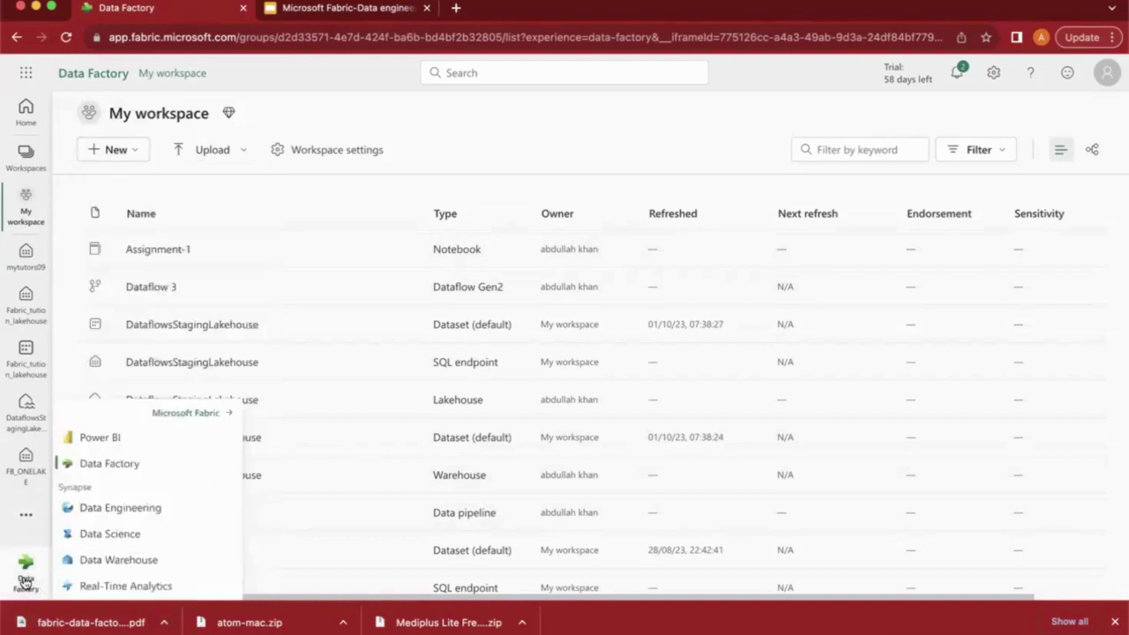
click(104, 464)
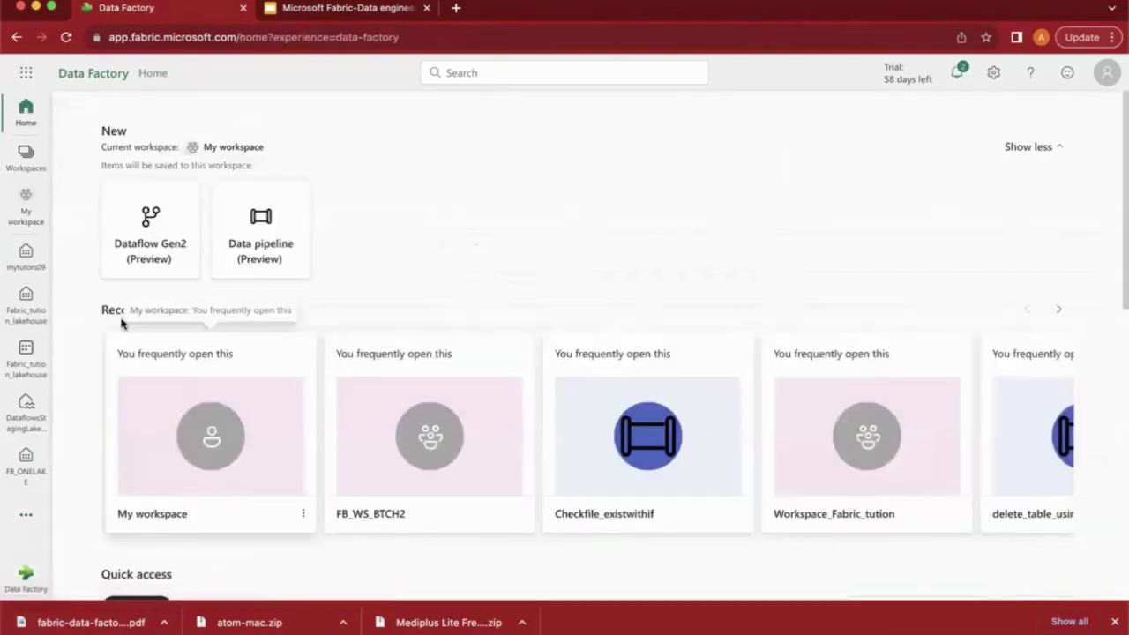
click(147, 236)
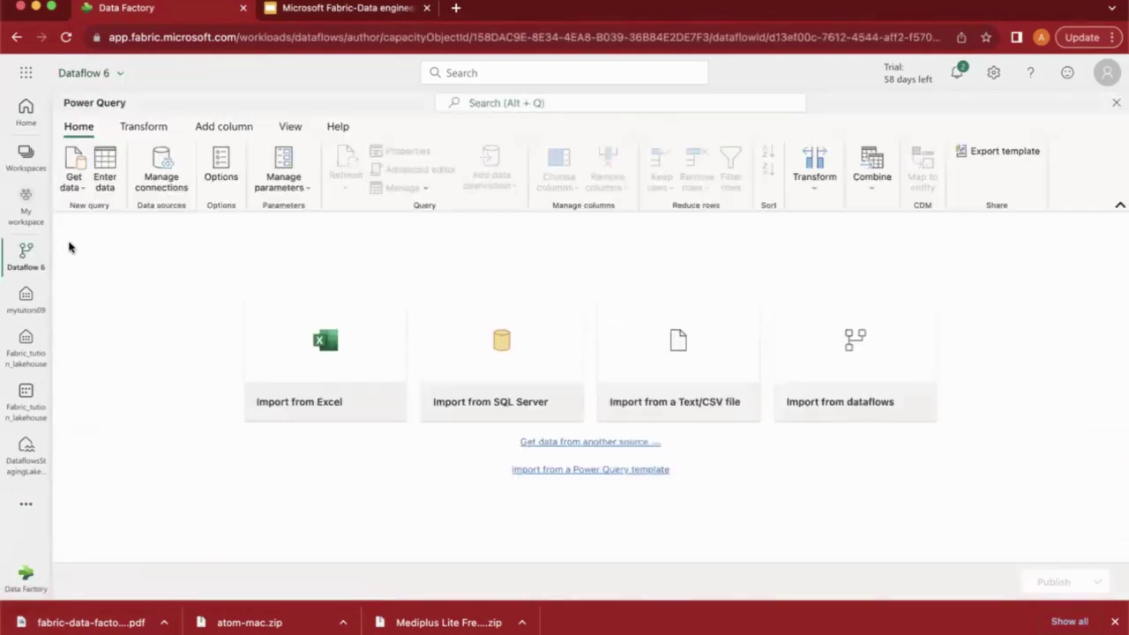
click(72, 182)
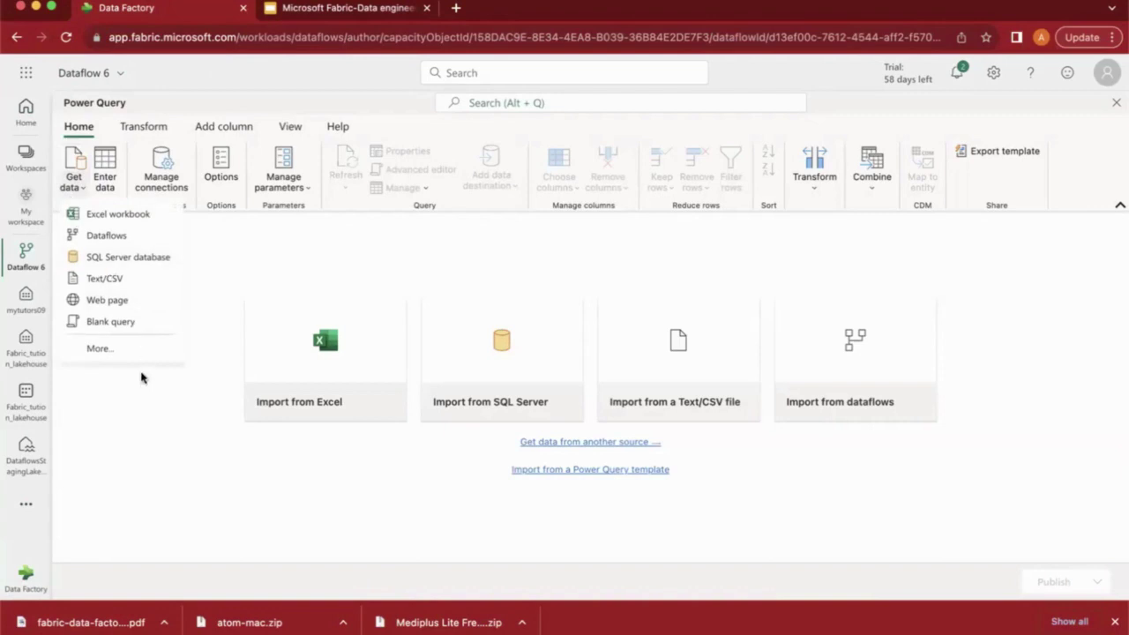
click(98, 348)
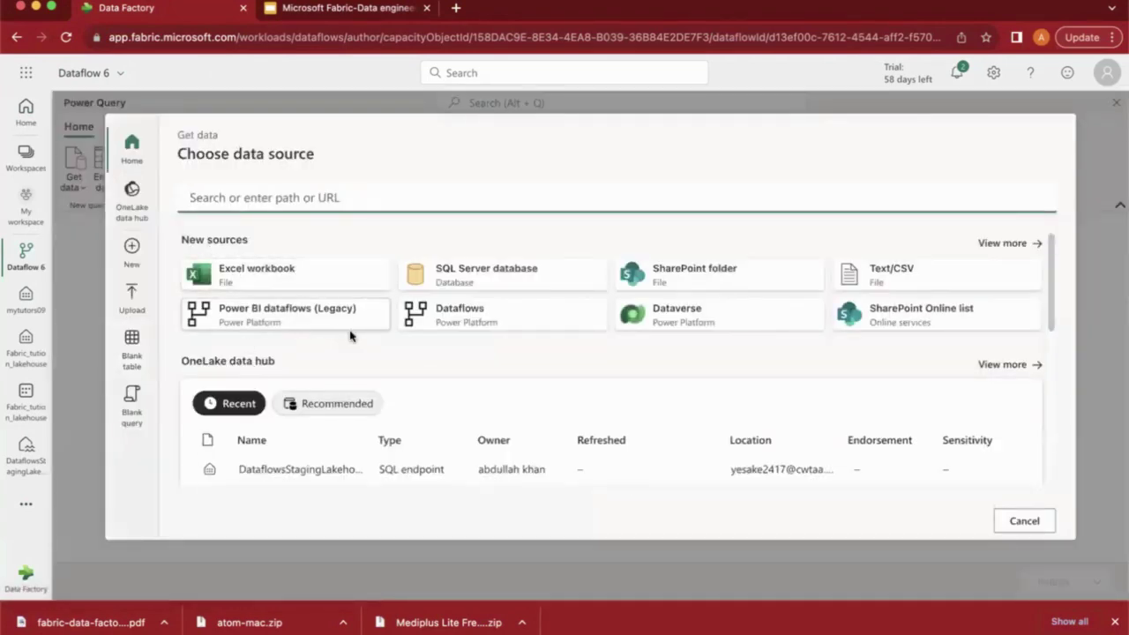
Step: Expand the Get data catalogue to show every connector and scroll through it
click(997, 244)
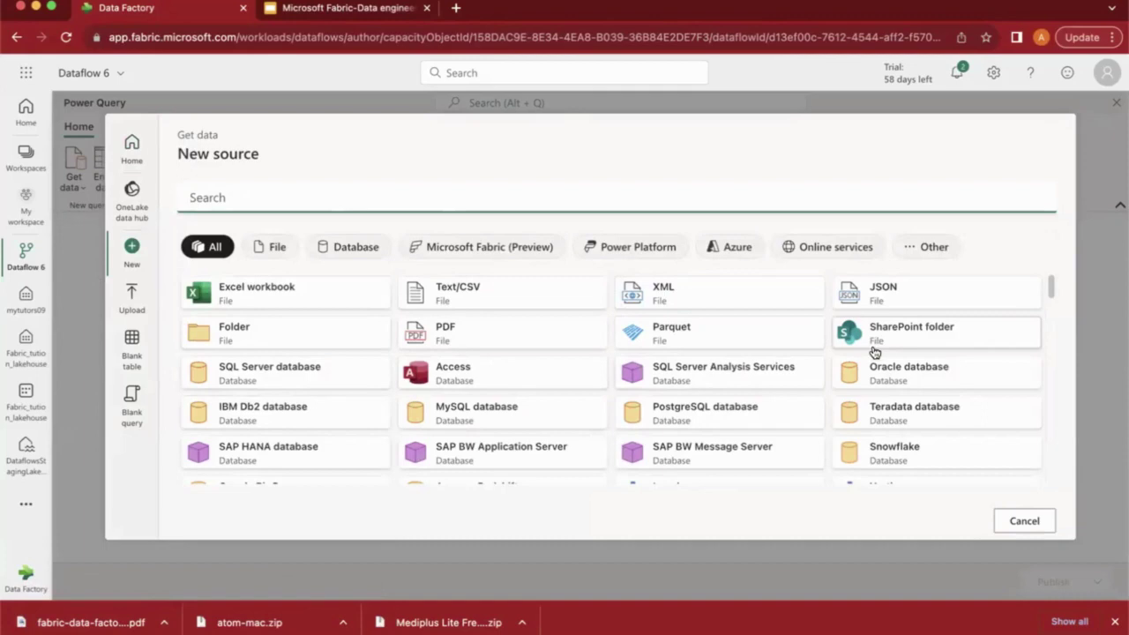
scroll(812, 432, down, 1)
scroll(809, 433, down, 15)
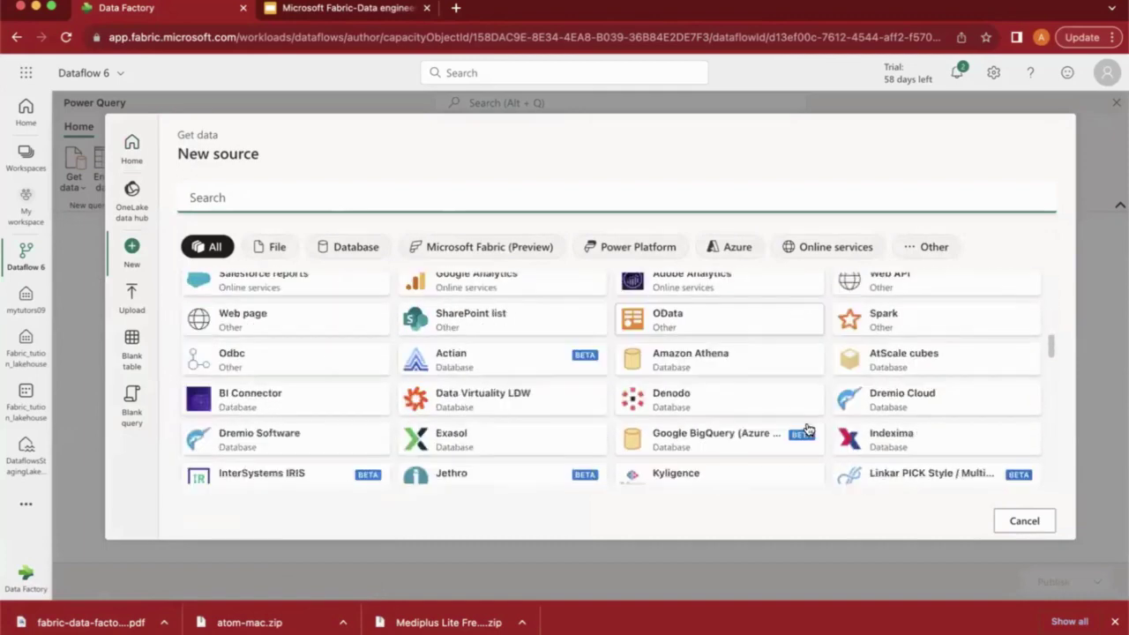
scroll(809, 428, down, 10)
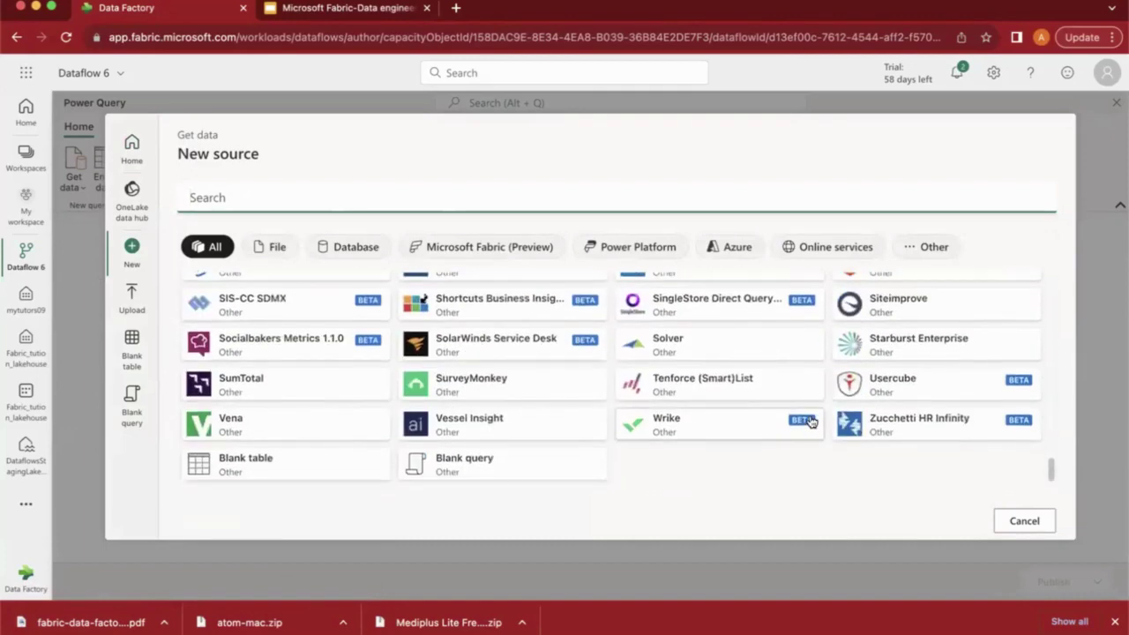
Step: Filter connectors by File, Database, Microsoft Fabric, Azure and Online services, then return to All and search
click(281, 250)
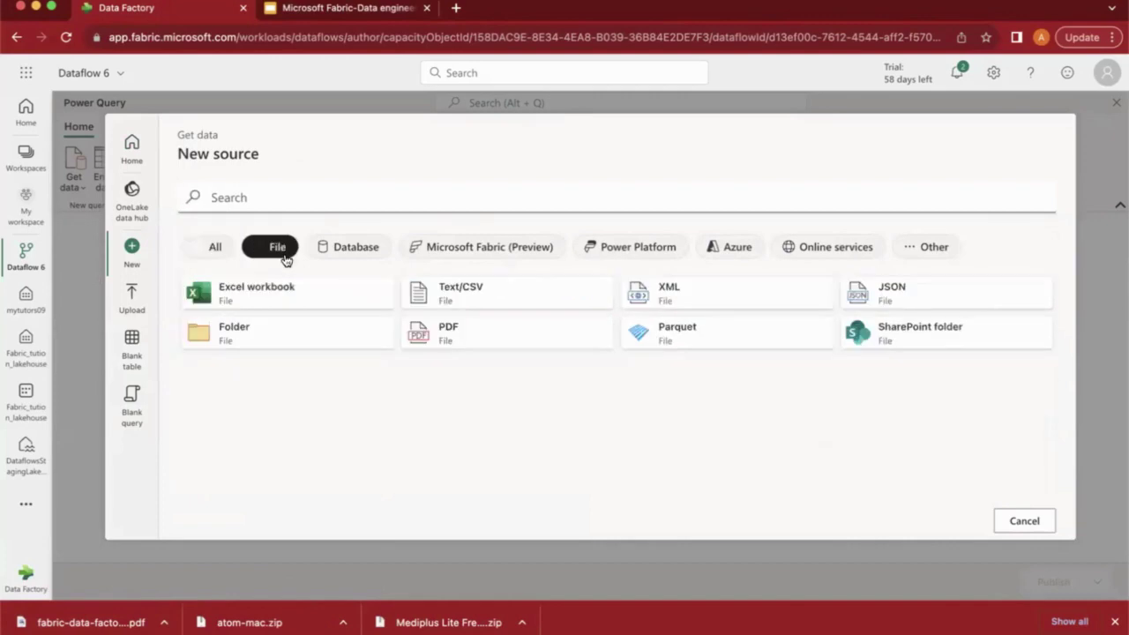
click(346, 252)
click(492, 250)
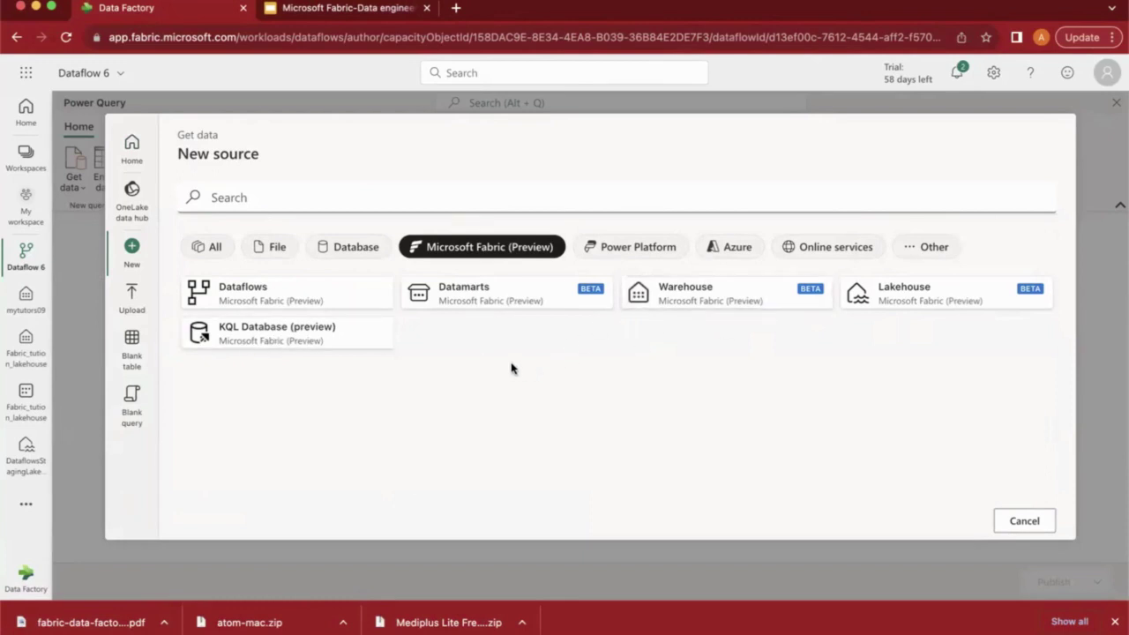
click(744, 249)
click(825, 252)
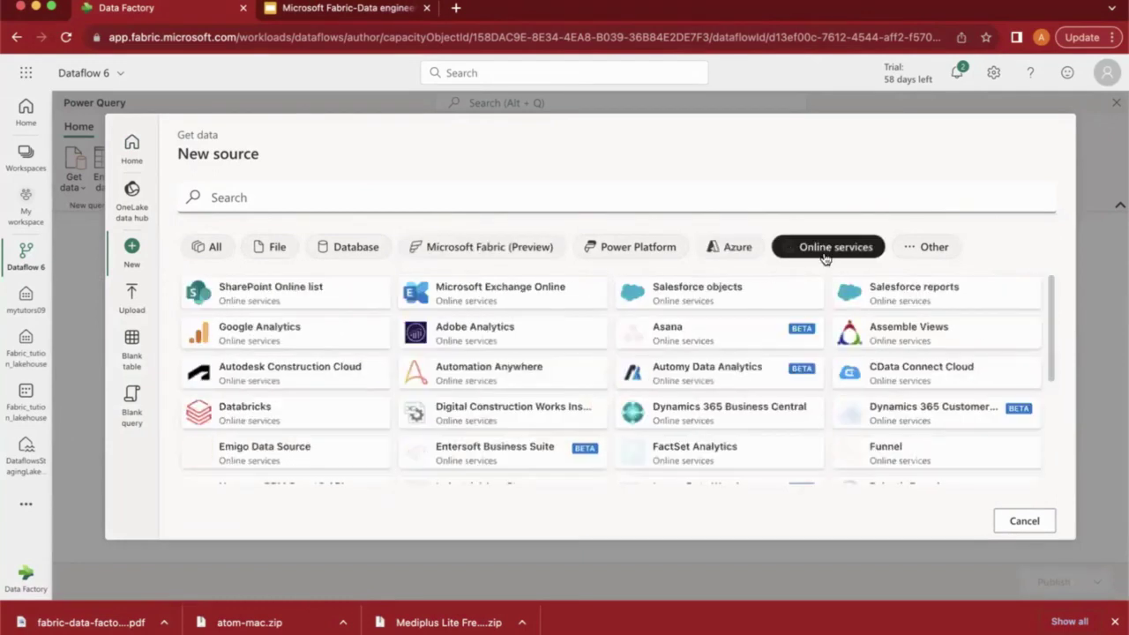
click(210, 247)
click(253, 195)
Step: Connect the OData connector to the pasted Northwind URL and load the Customers and Orders tables
text(o)
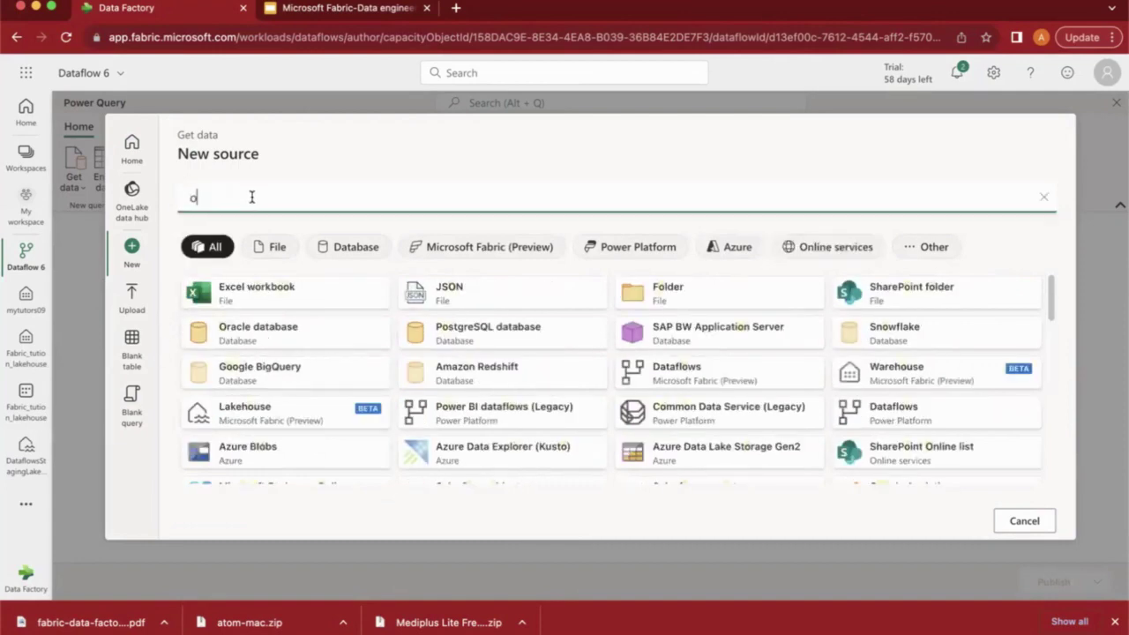
text(data)
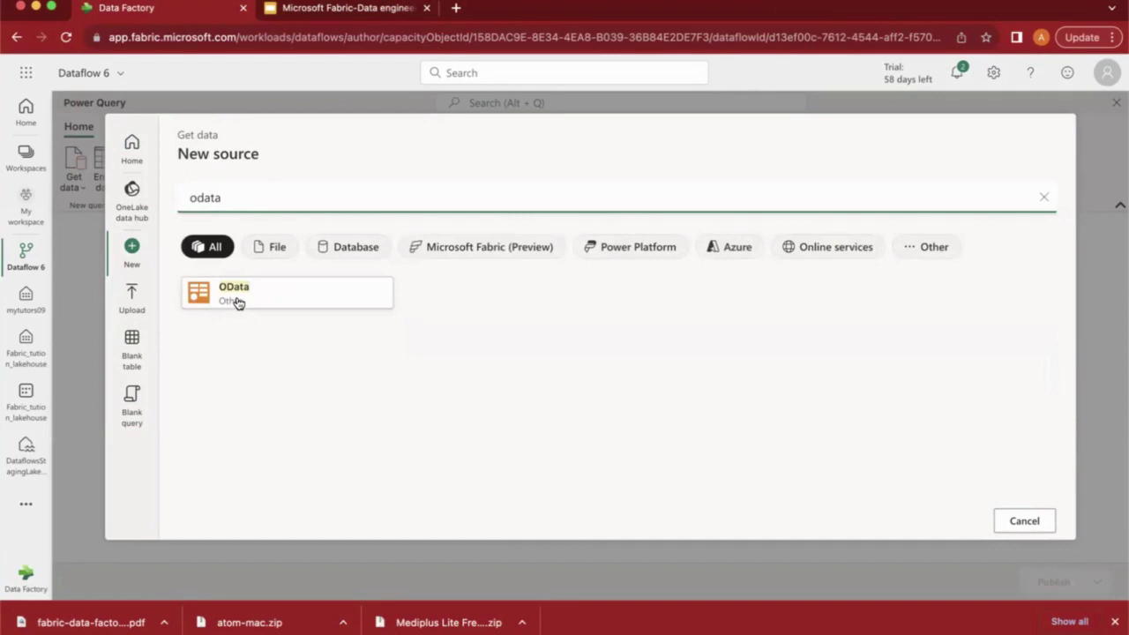
click(235, 301)
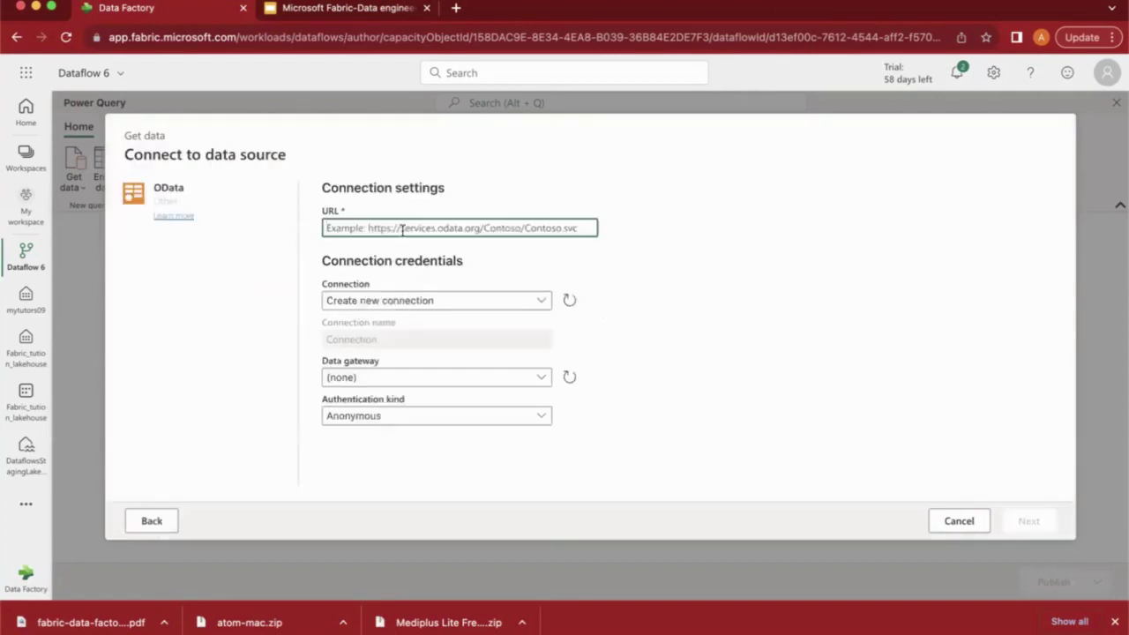
text(https://services.odata.org/v4/northwind/northwind.svc/)
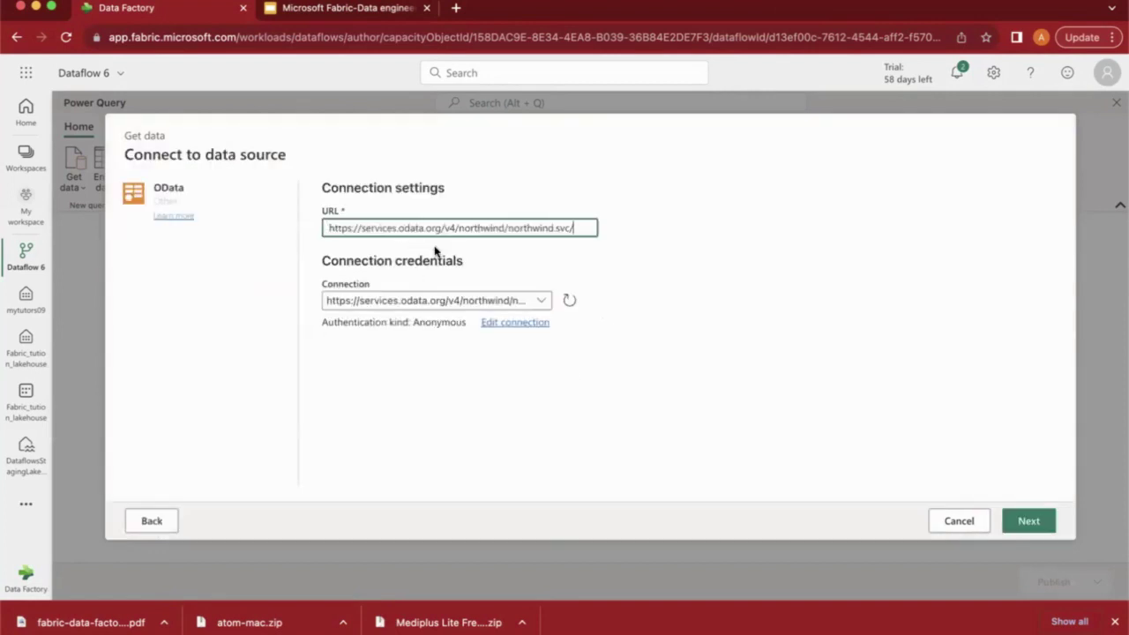
click(1028, 523)
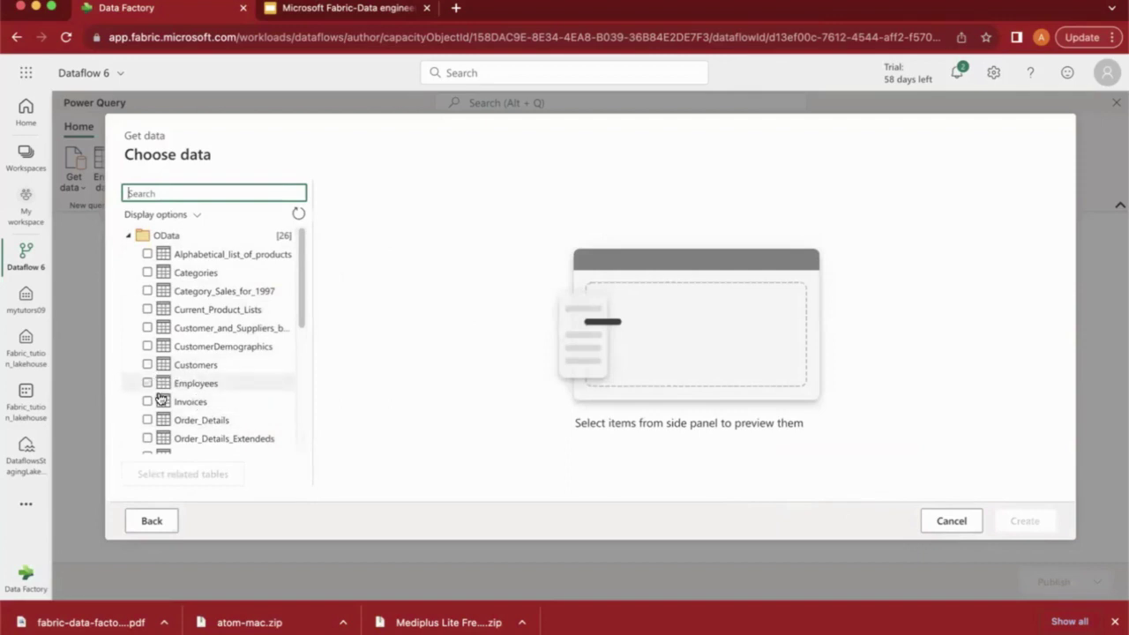
click(147, 365)
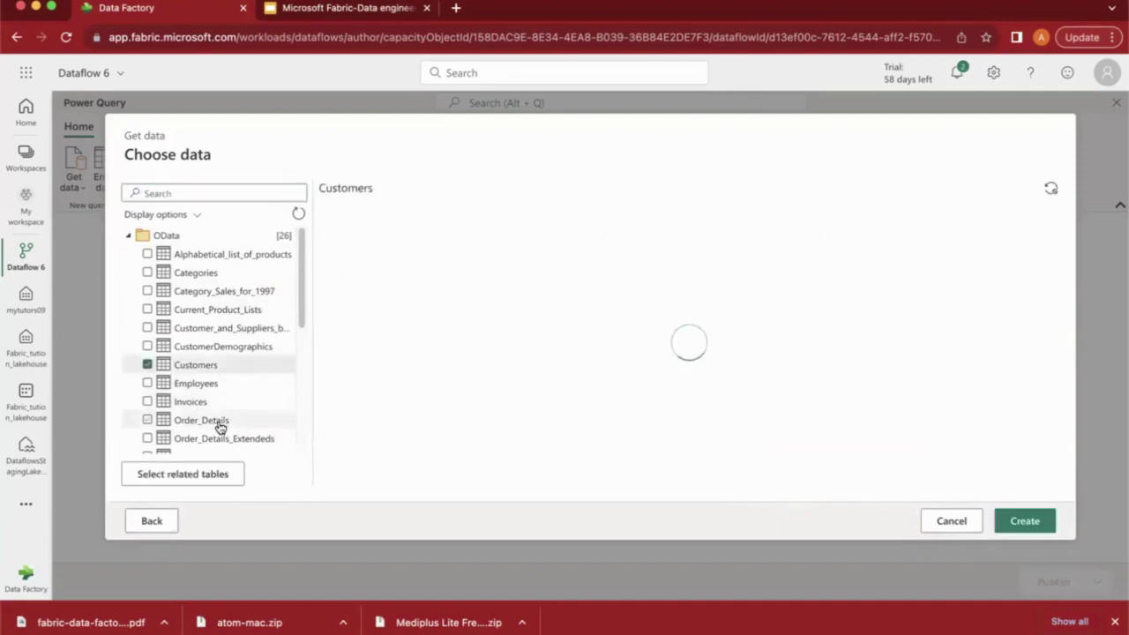
drag(302, 314, 301, 335)
click(146, 424)
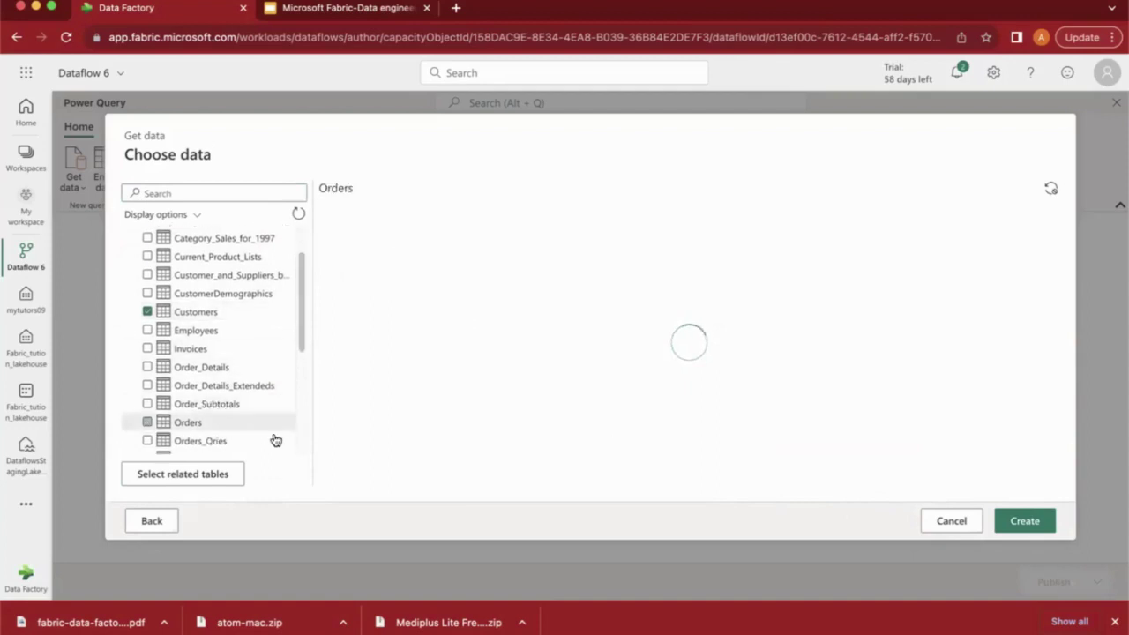
click(1025, 521)
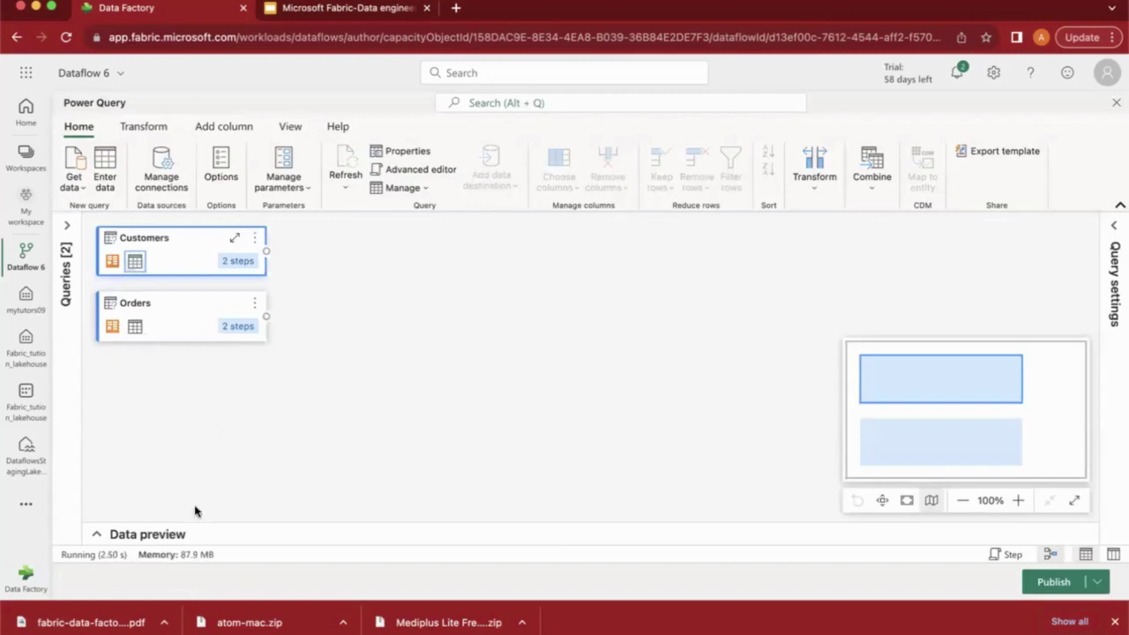
Step: Browse the ribbon tabs and the Orders query's action menu, ending on the Transform tab
click(291, 127)
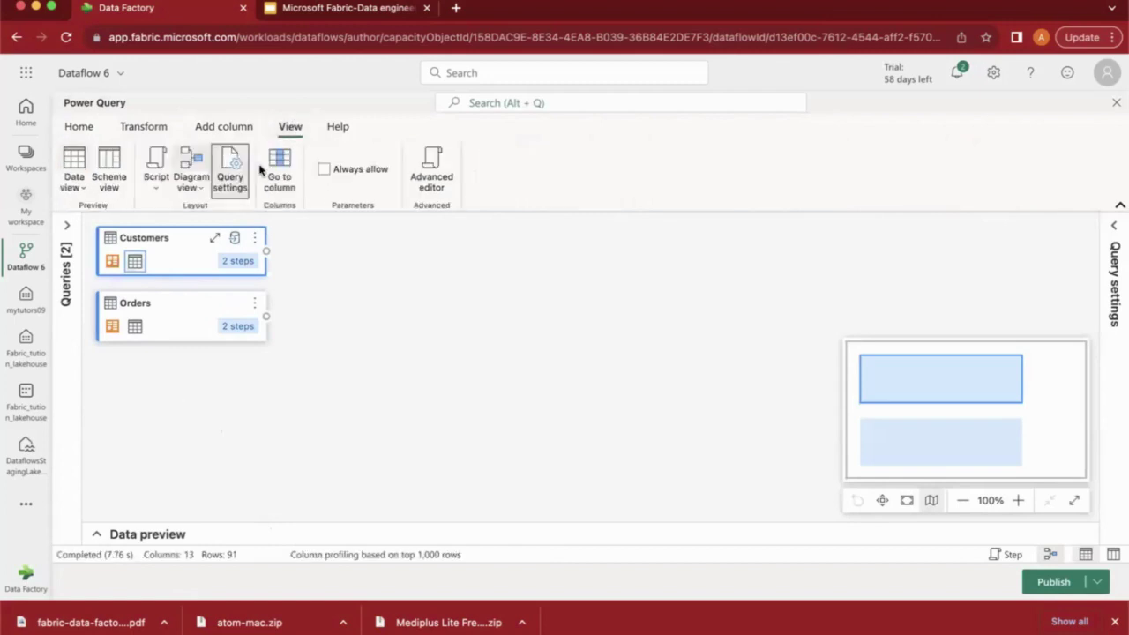
click(75, 127)
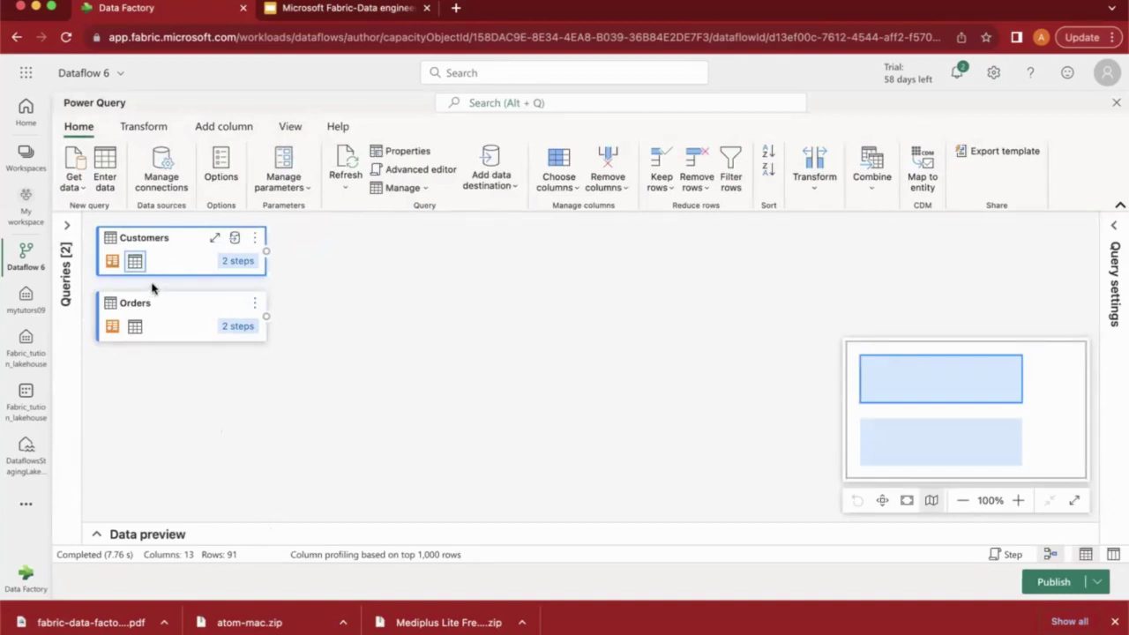
click(253, 309)
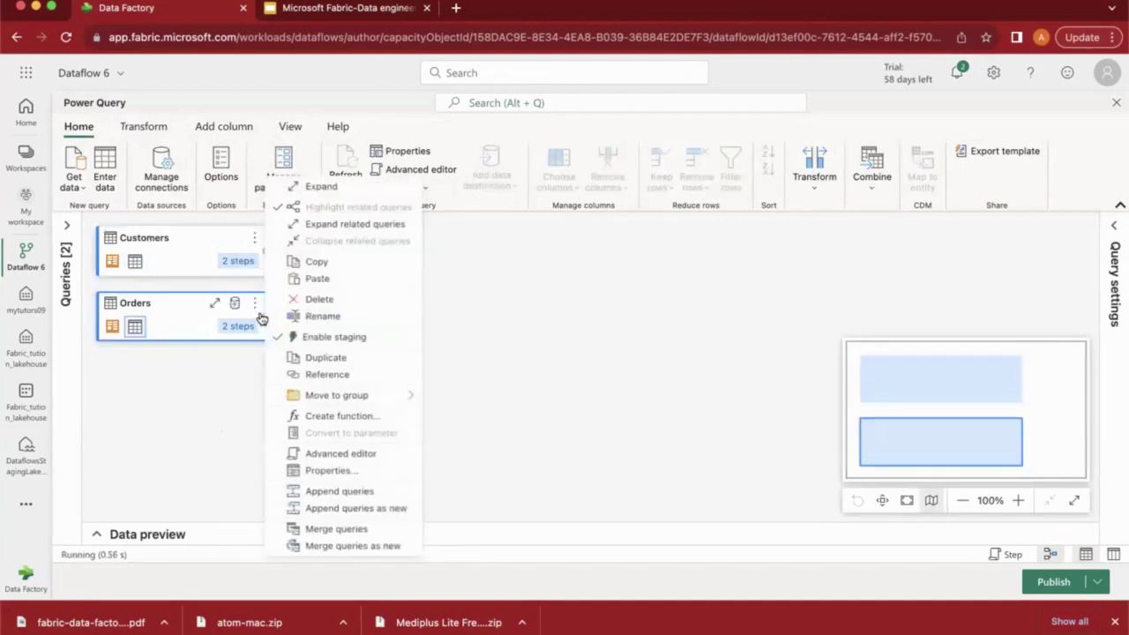
click(204, 413)
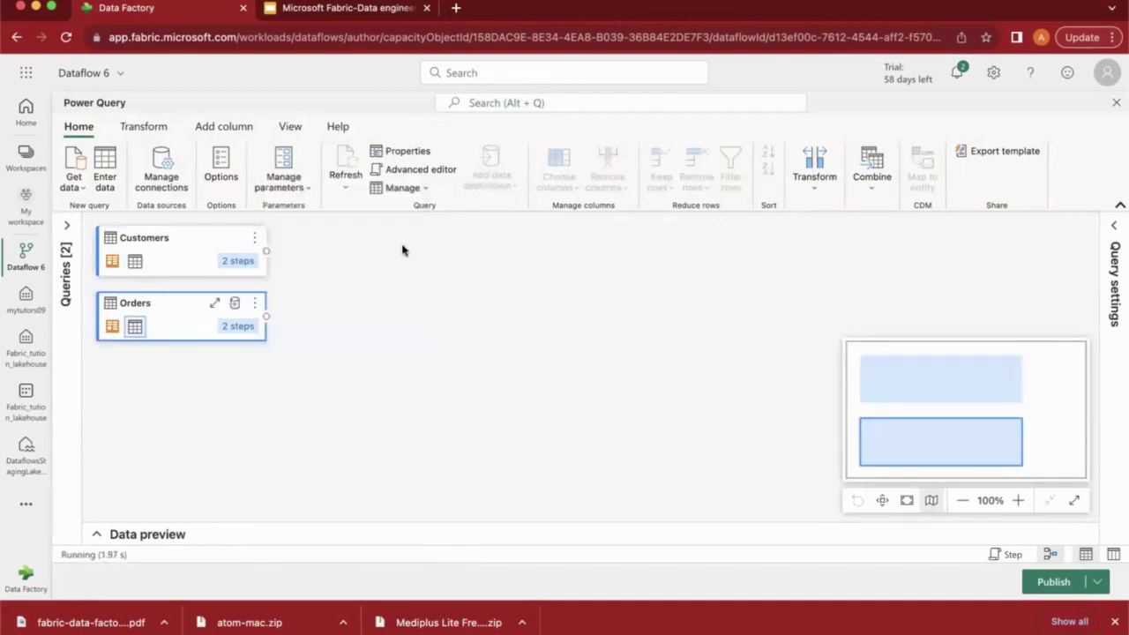
click(141, 127)
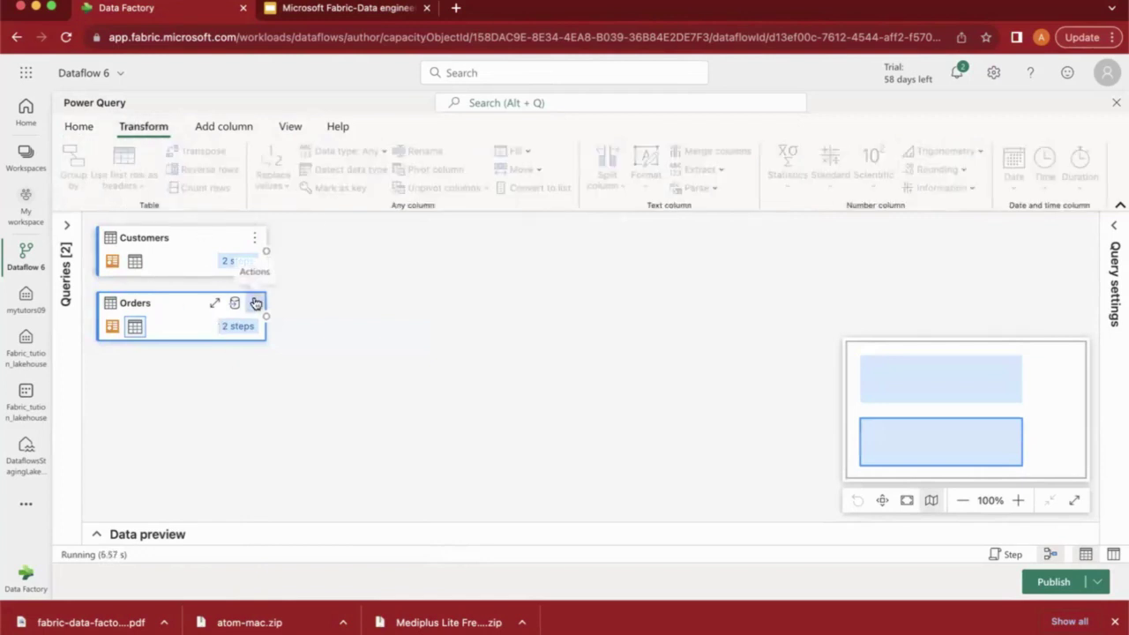
click(254, 302)
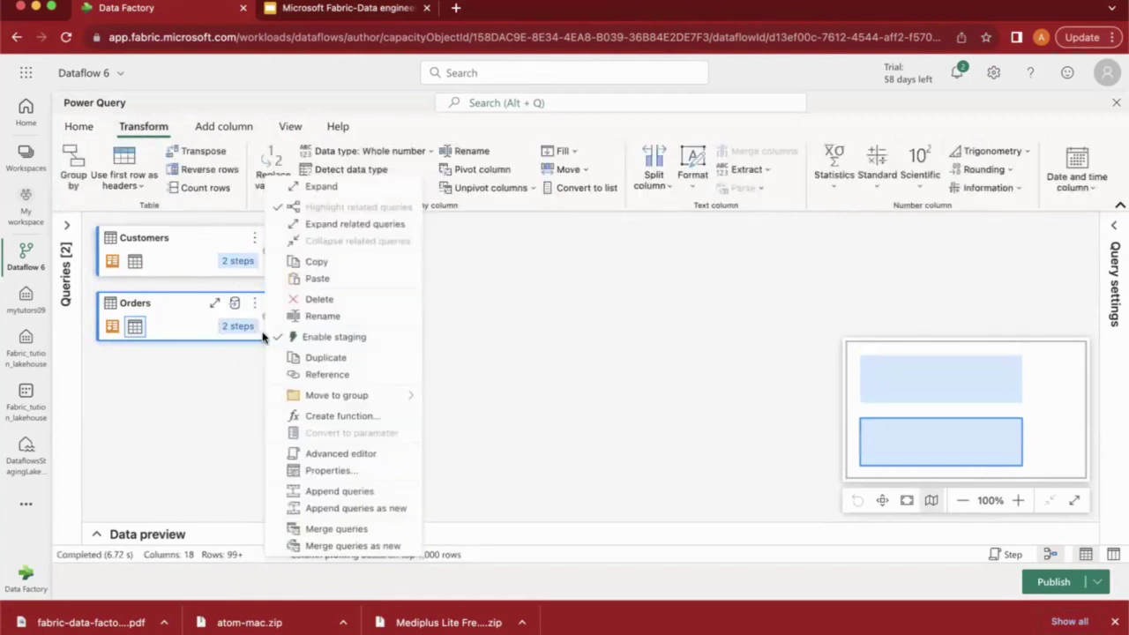
click(164, 336)
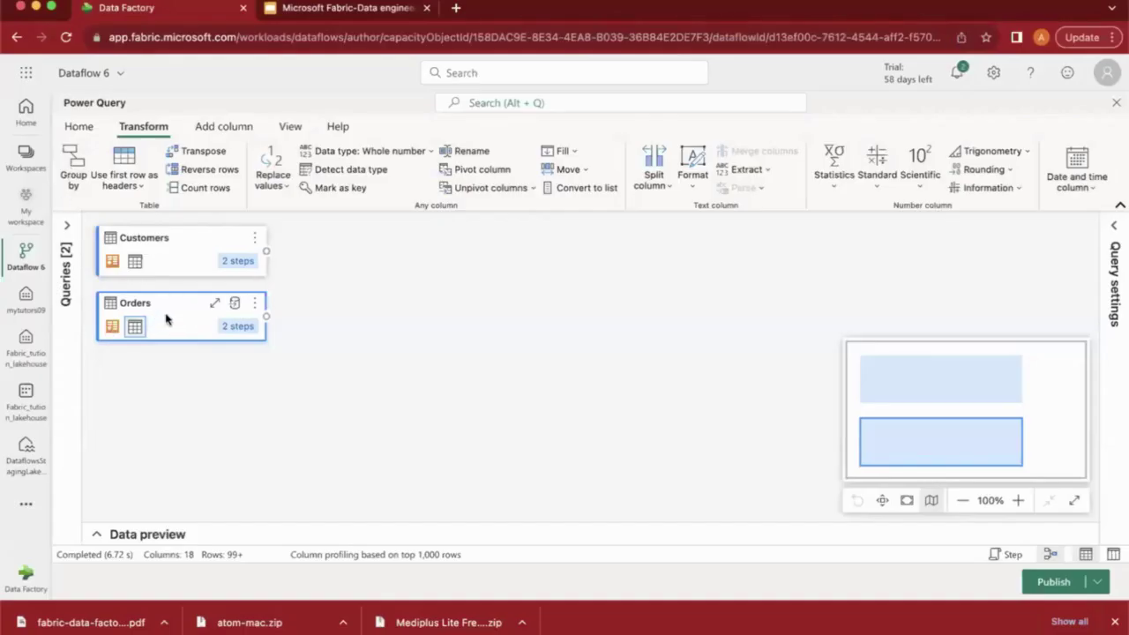
Step: Start a Group by on Orders, cancel it, and reselect the Orders query
click(78, 173)
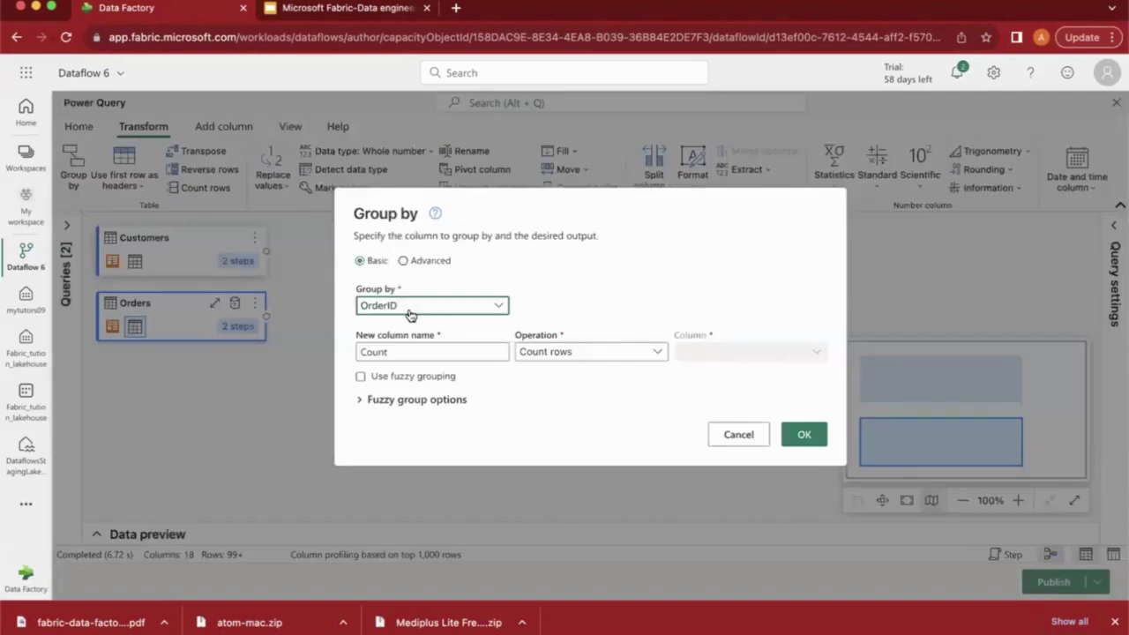
click(738, 434)
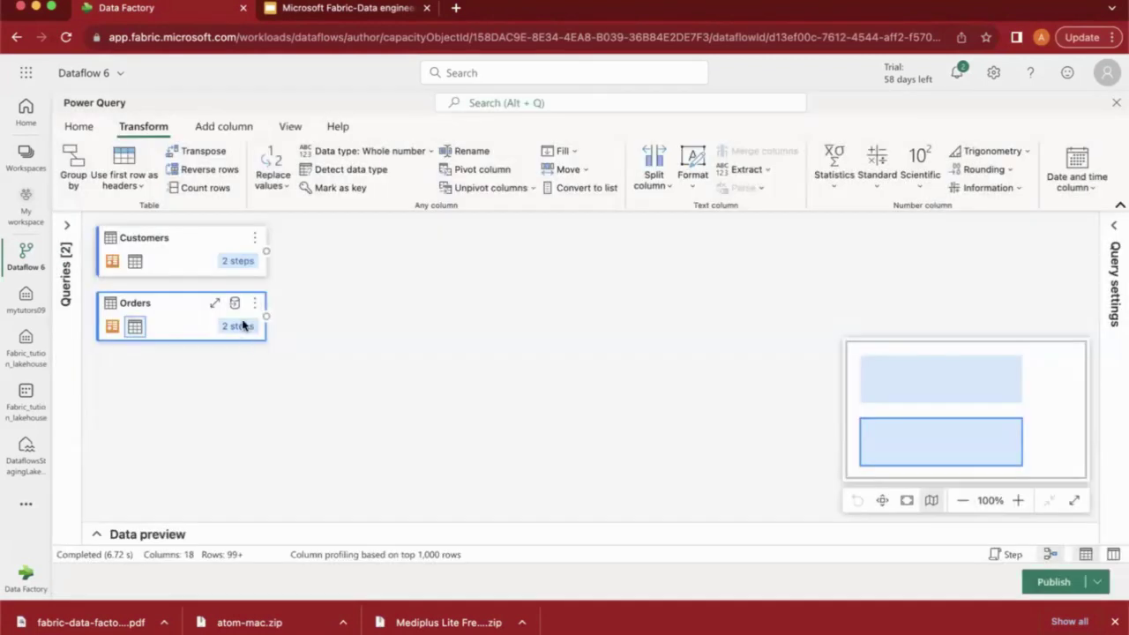
click(159, 259)
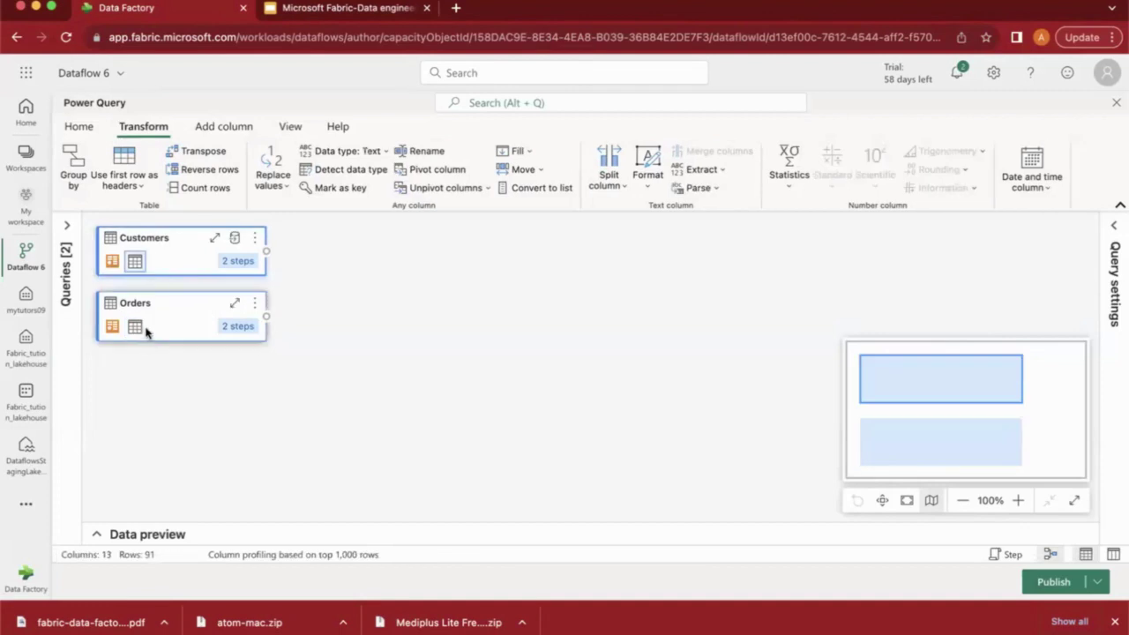
click(146, 327)
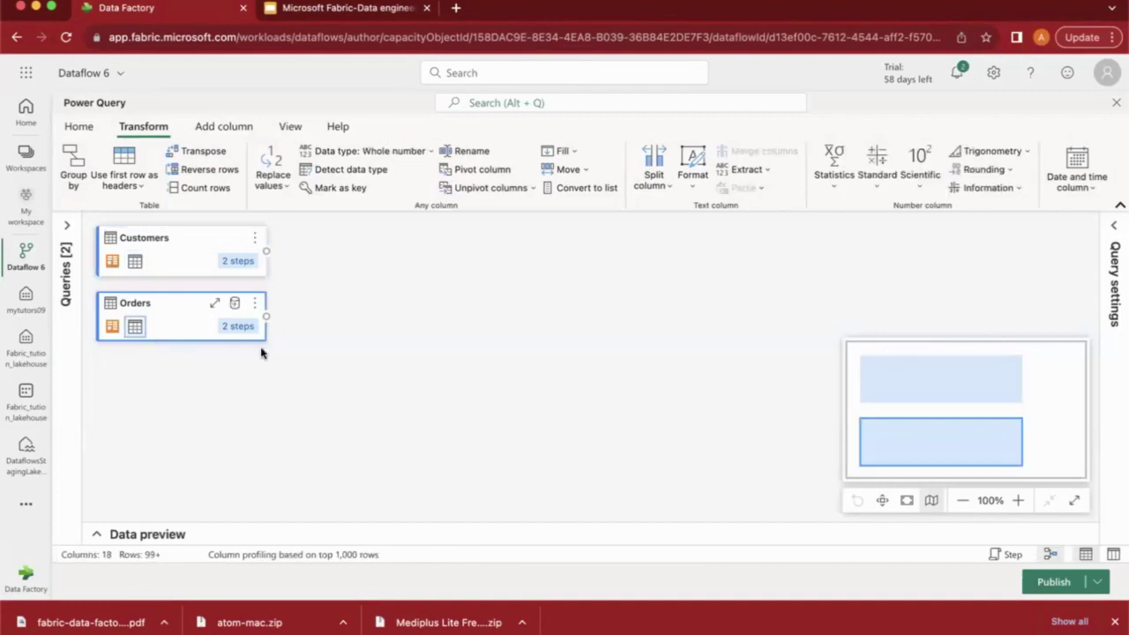
Step: Group Orders by CustomerID instead of OrderID, keeping the Count rows aggregation
click(75, 181)
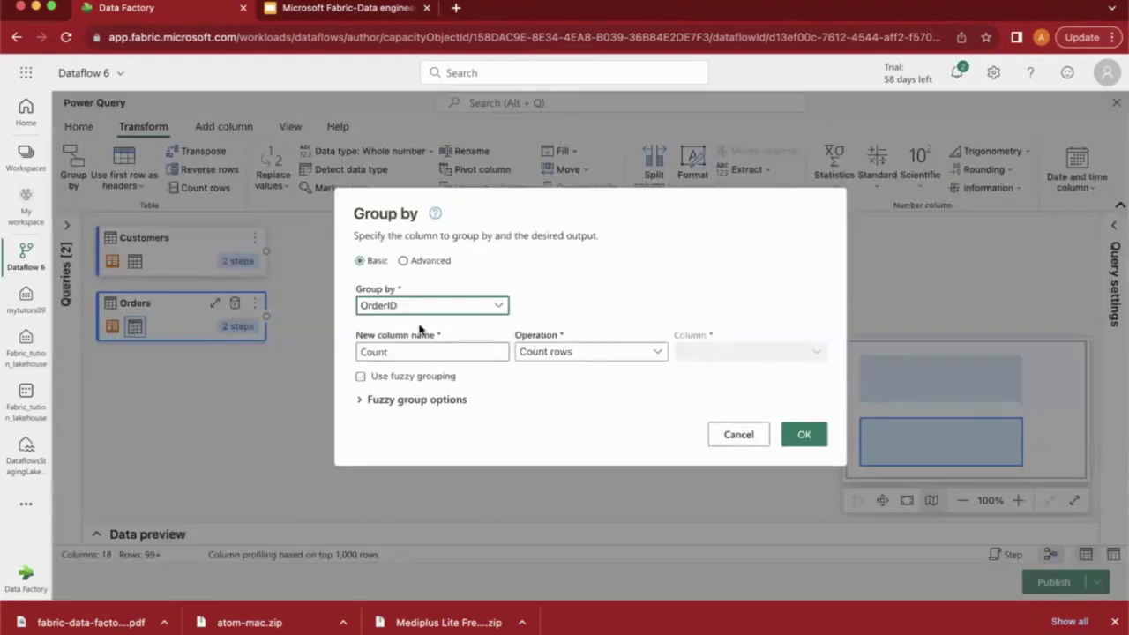
click(494, 311)
click(379, 349)
click(803, 436)
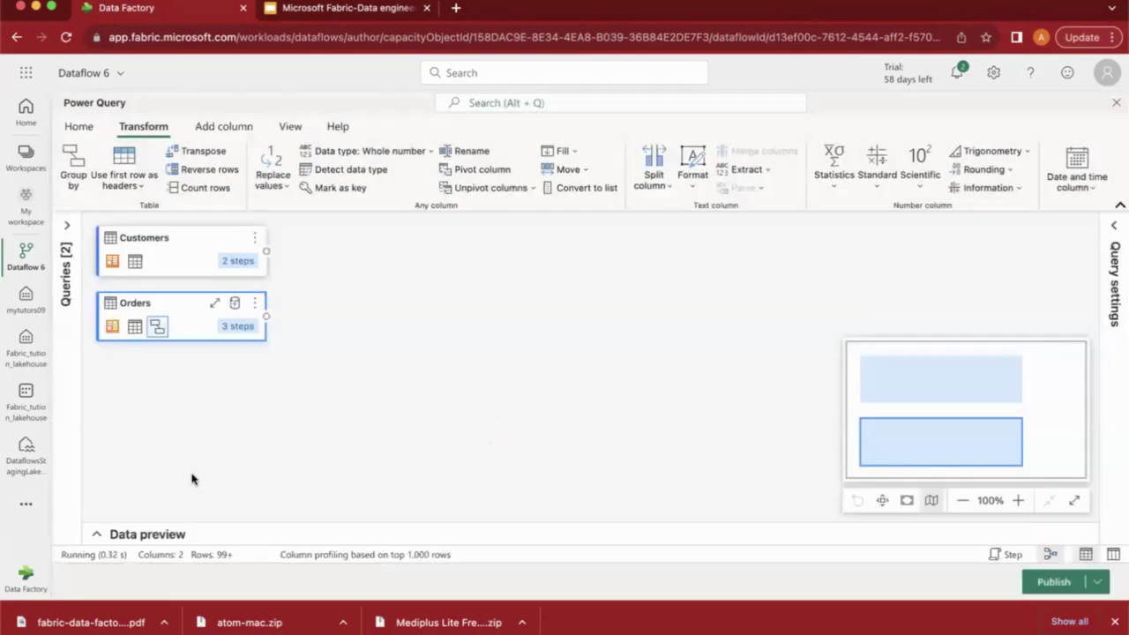
Step: Expand the data preview to check the grouped Orders counts, then collapse it
click(98, 535)
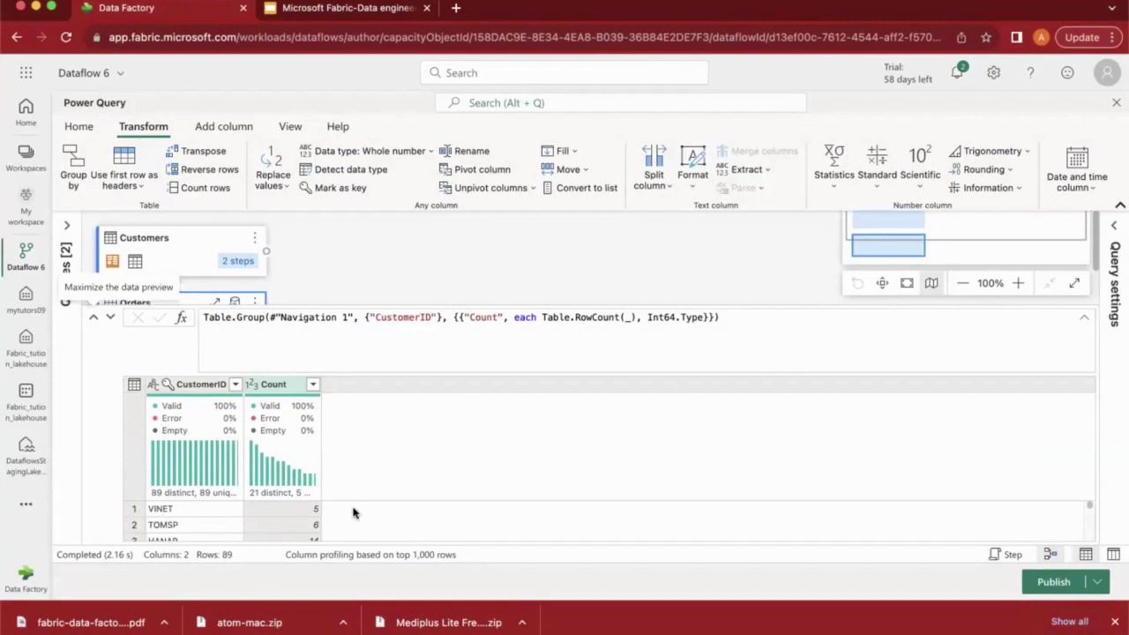
scroll(190, 526, down, 1)
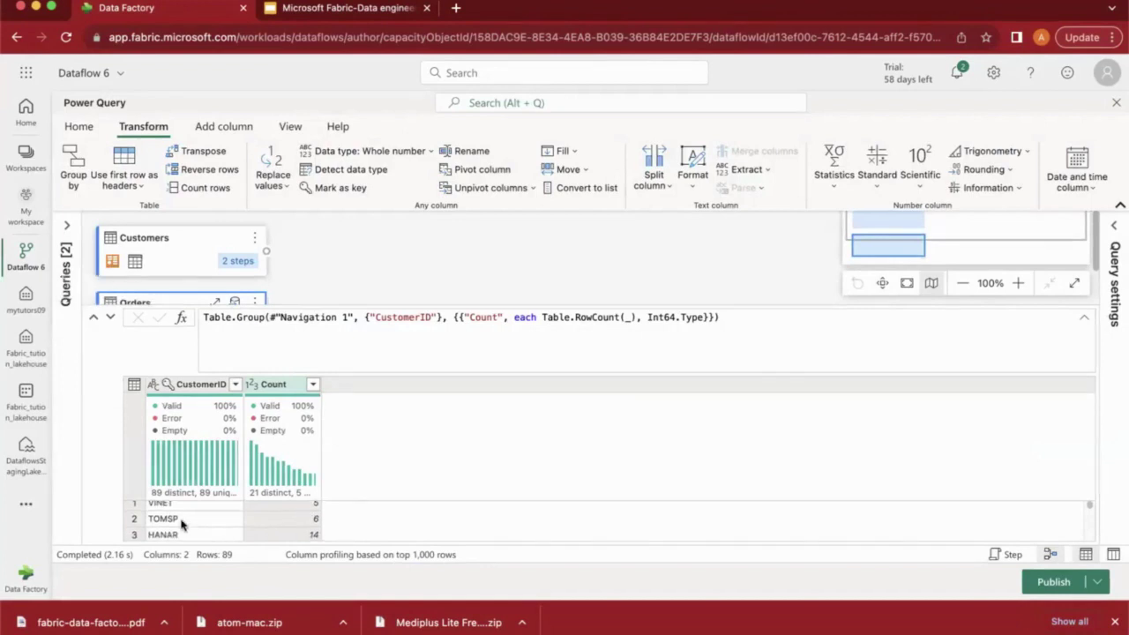
scroll(182, 525, up, 1)
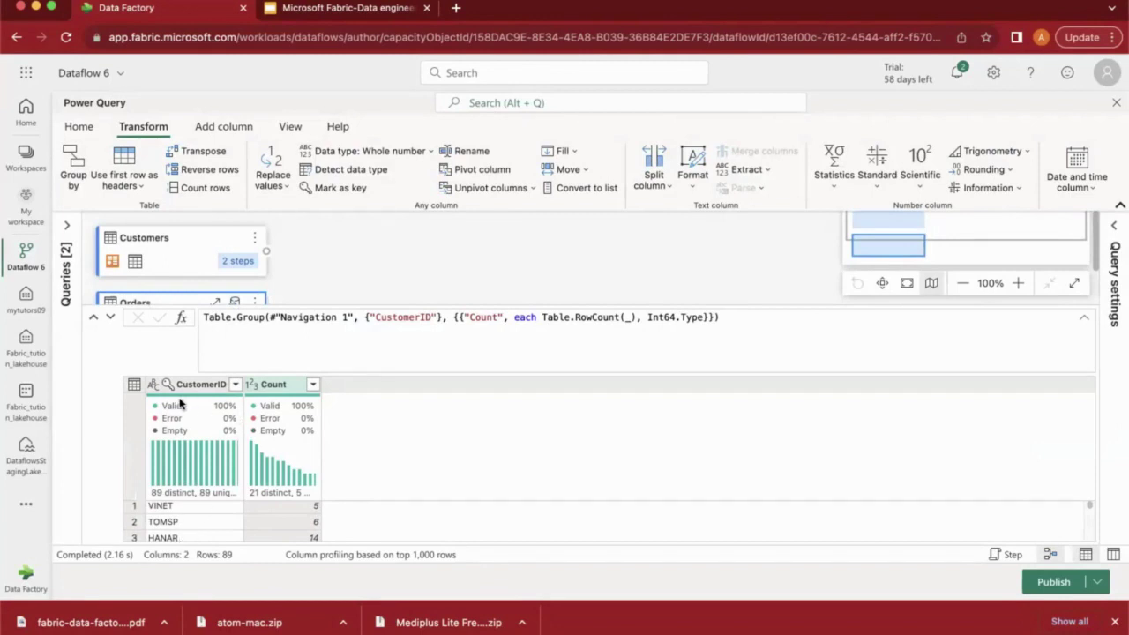
mouse_move(171, 416)
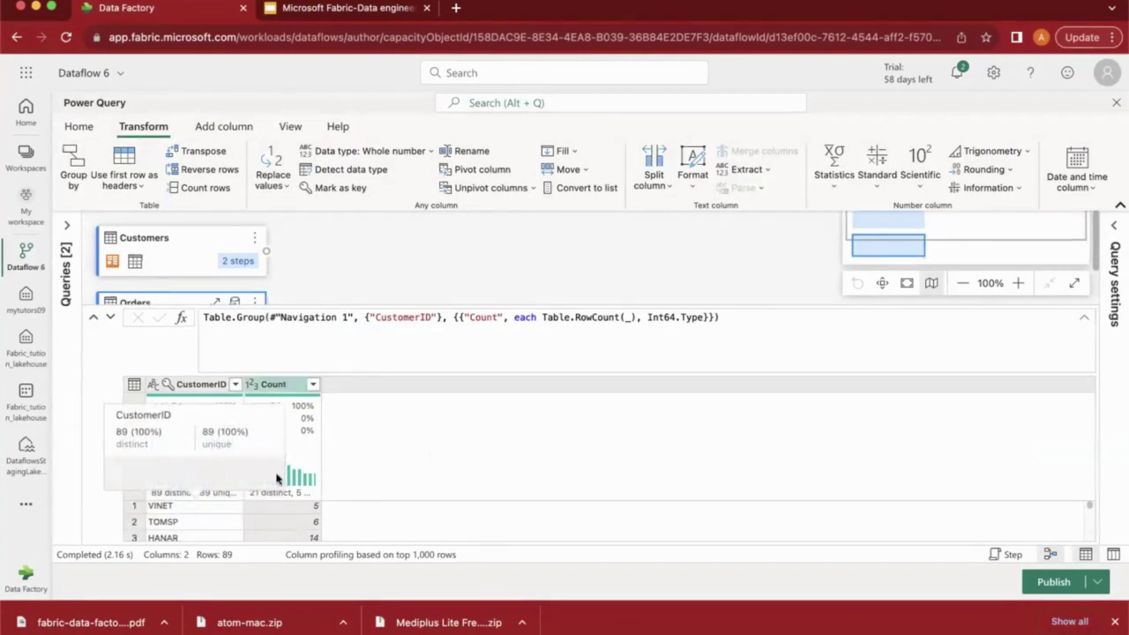
click(110, 317)
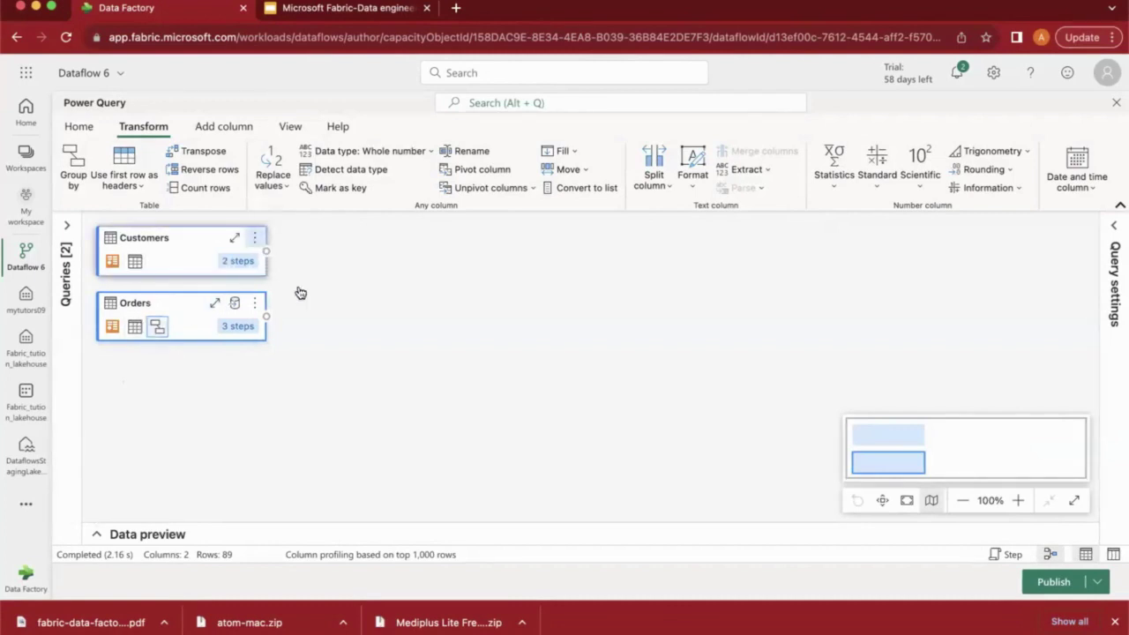
Step: Merge Customers with Orders as a new query, matching CustomerID in both with Left outer join
click(254, 238)
click(384, 544)
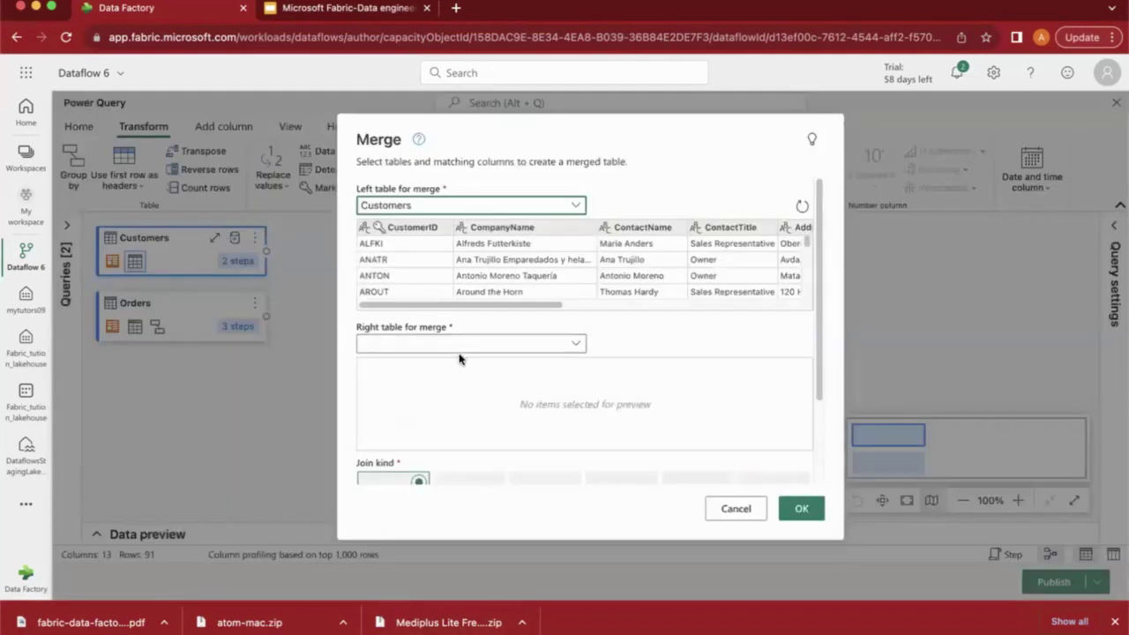
click(534, 344)
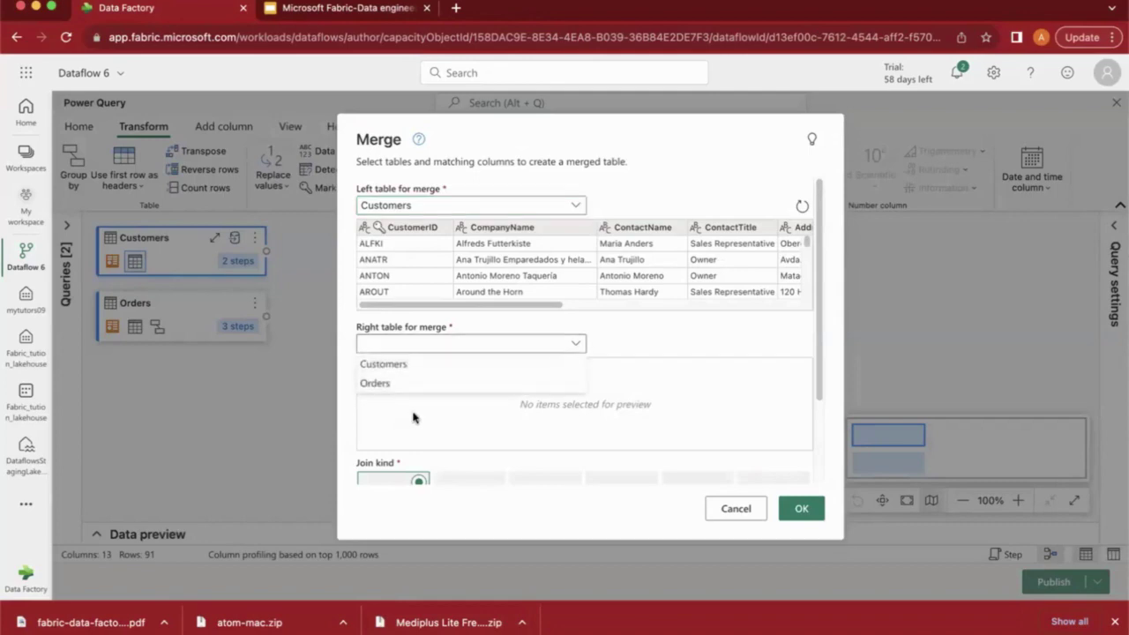
click(385, 386)
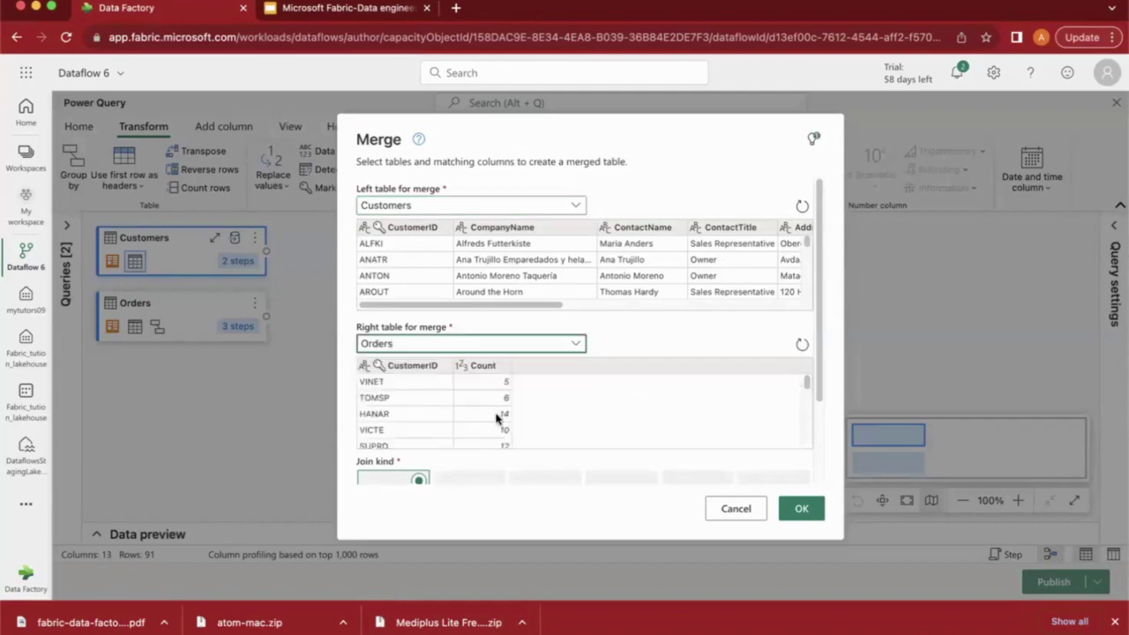
click(396, 369)
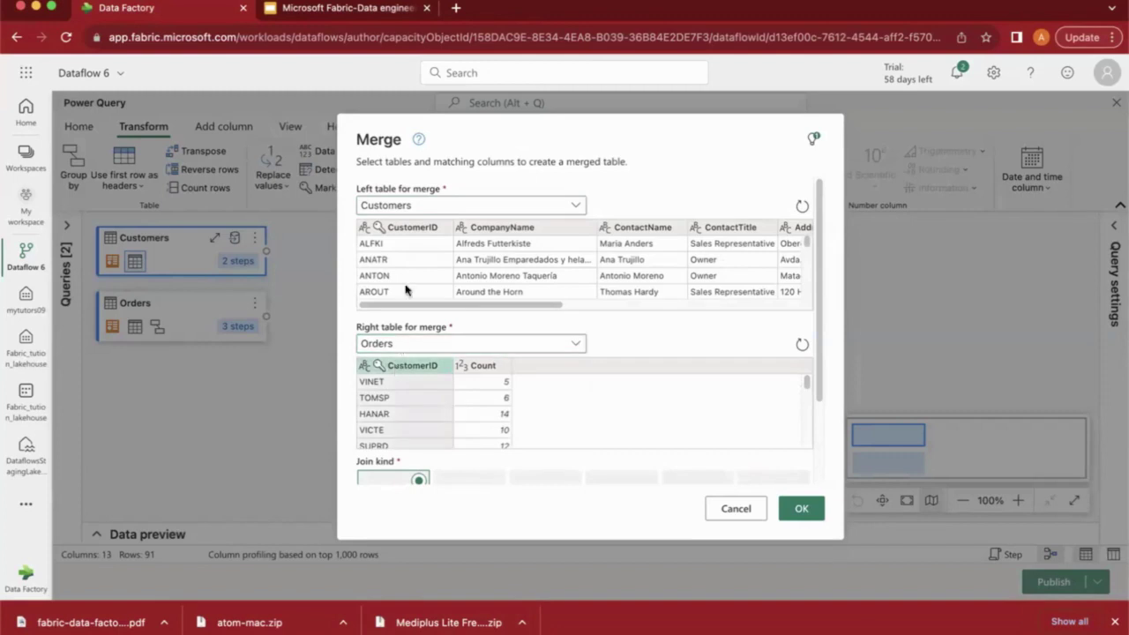
click(407, 228)
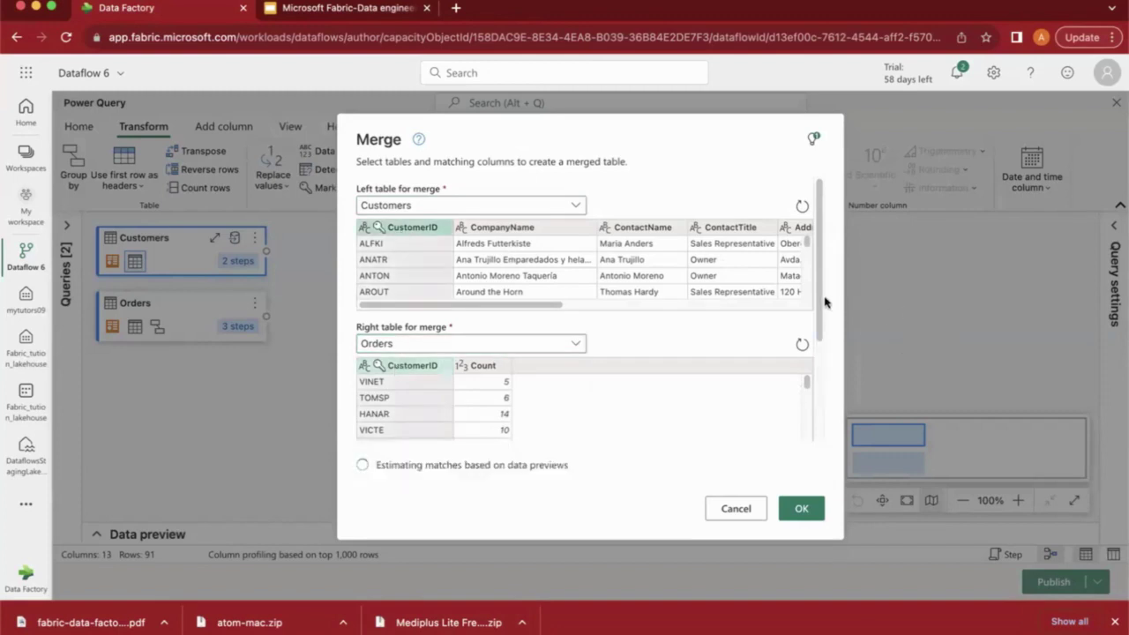
scroll(825, 303, down, 3)
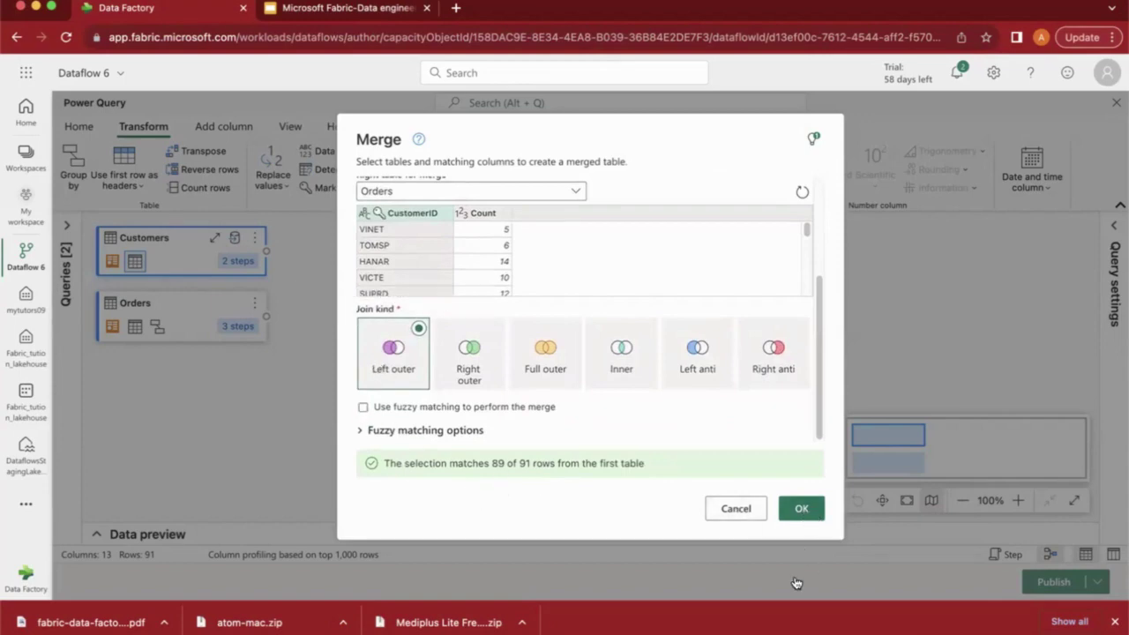
click(802, 511)
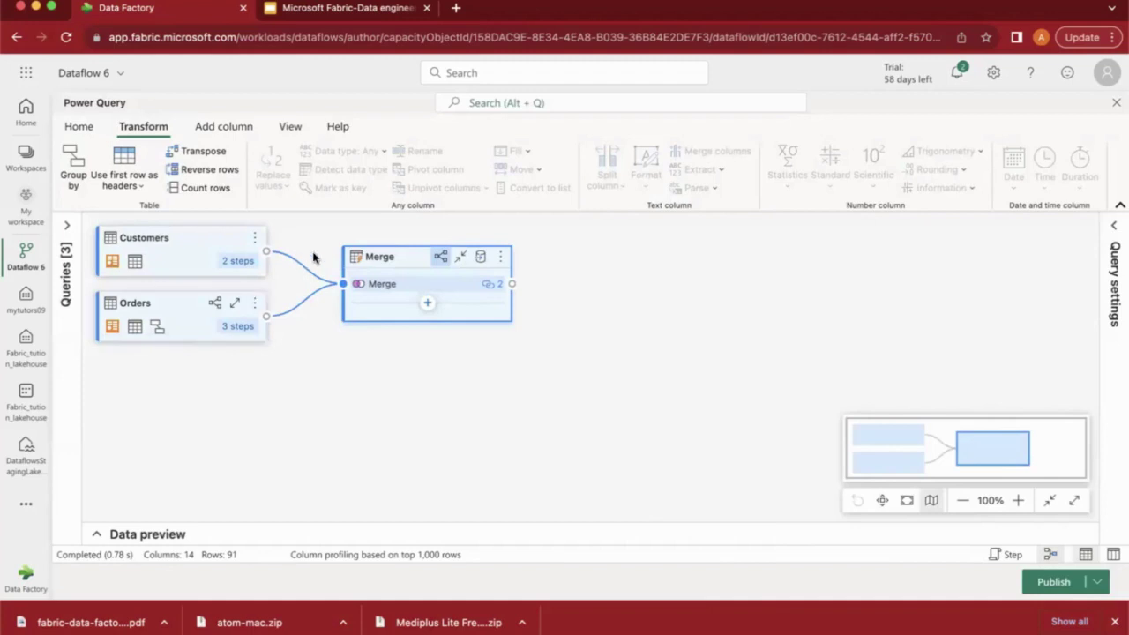
Step: Add a Choose columns step to Merge, unchecking Orders (2), Fax, Phone, Country and PostalCode
click(428, 304)
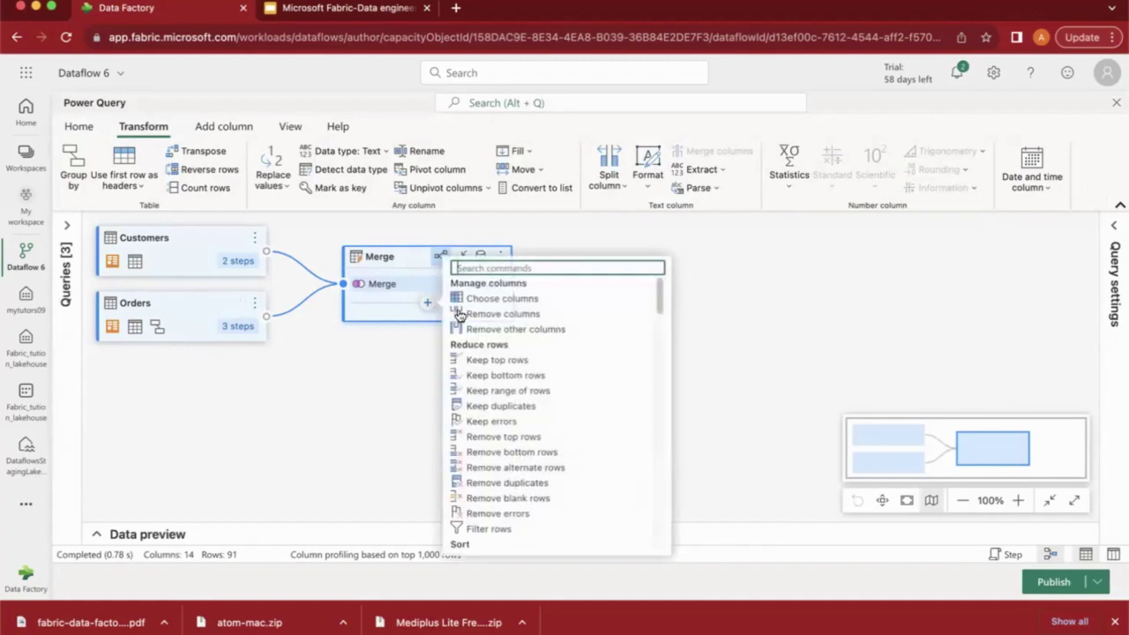
click(502, 301)
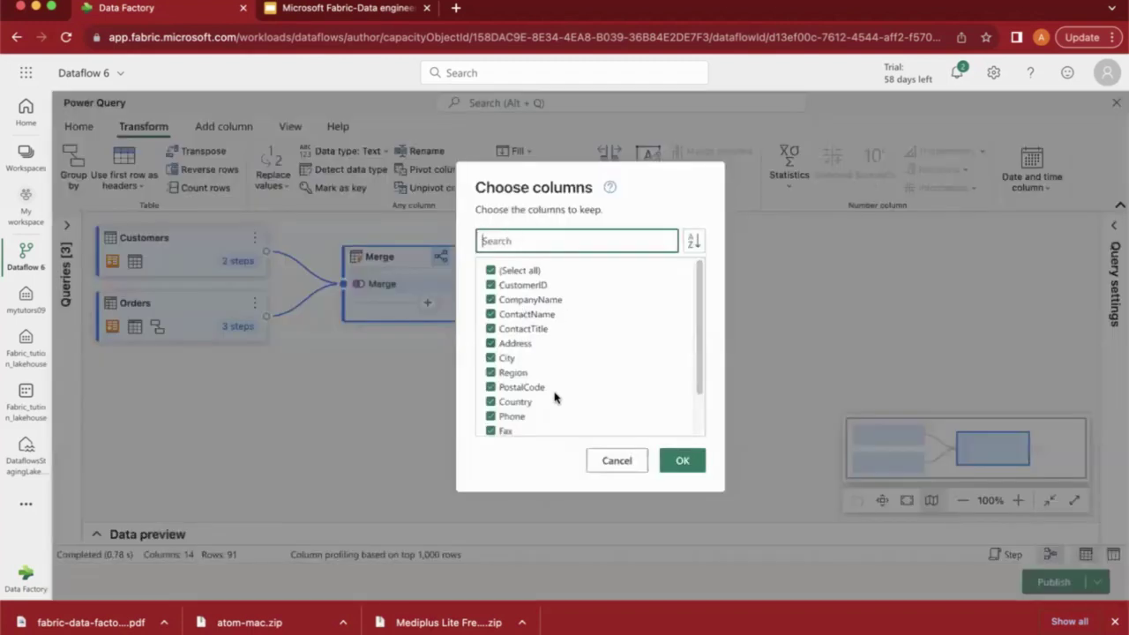
scroll(555, 396, down, 2)
click(490, 426)
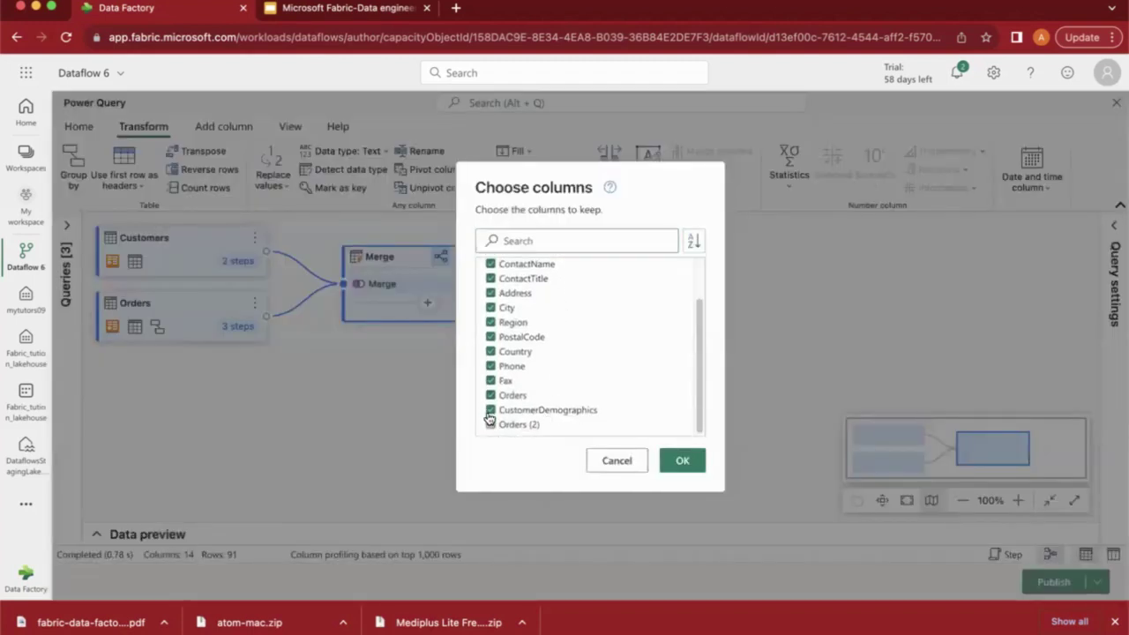
click(491, 380)
click(491, 366)
click(491, 351)
click(491, 337)
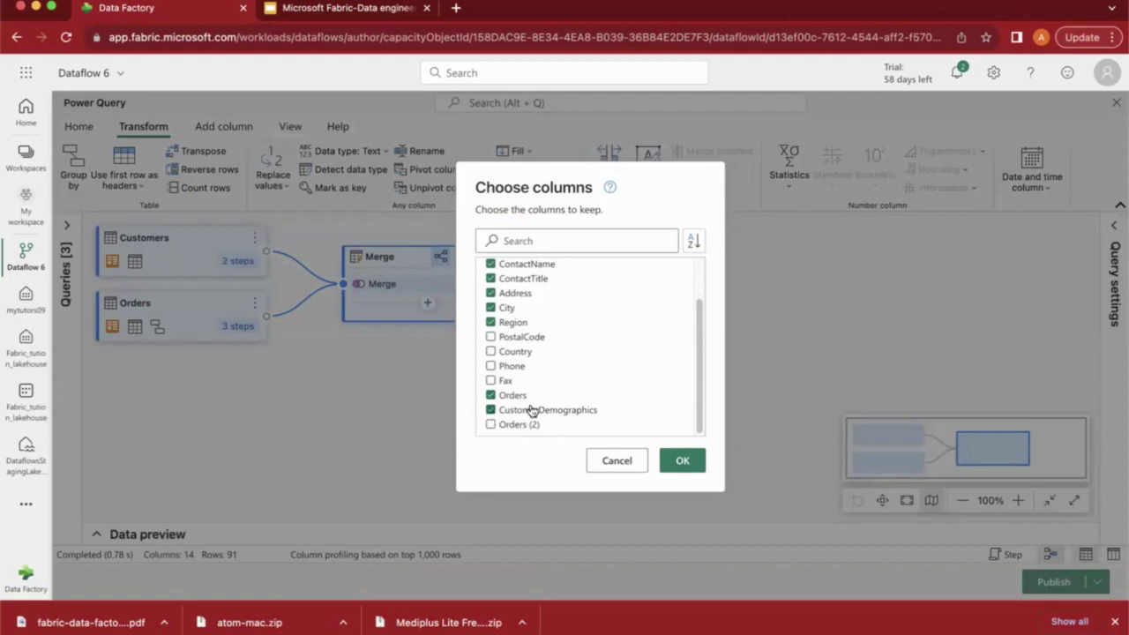
scroll(538, 409, up, 2)
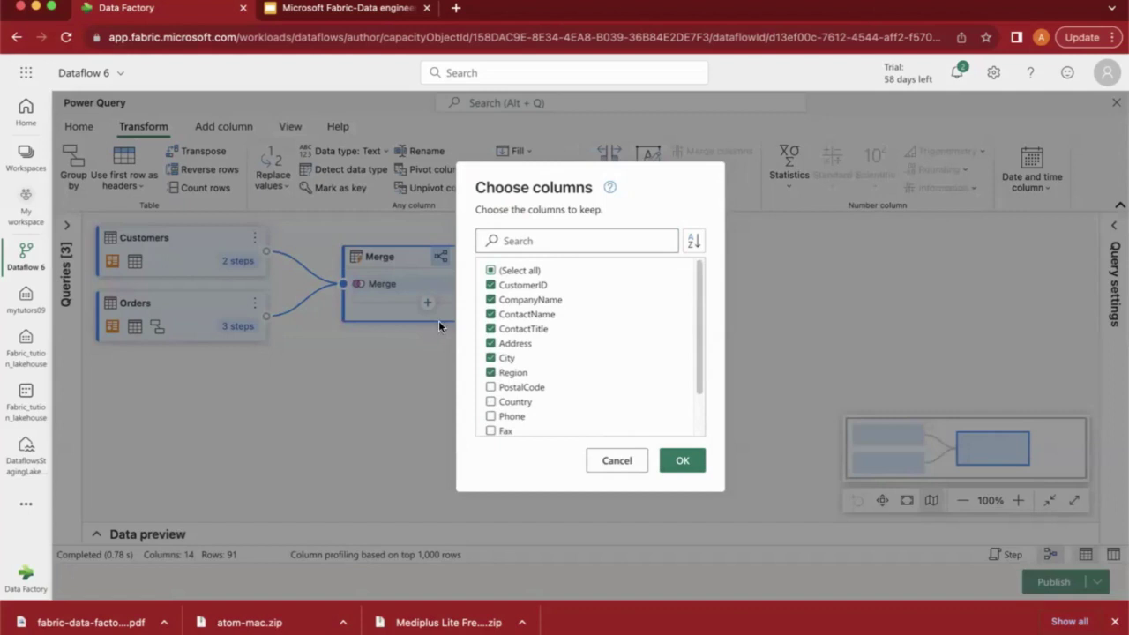
click(682, 474)
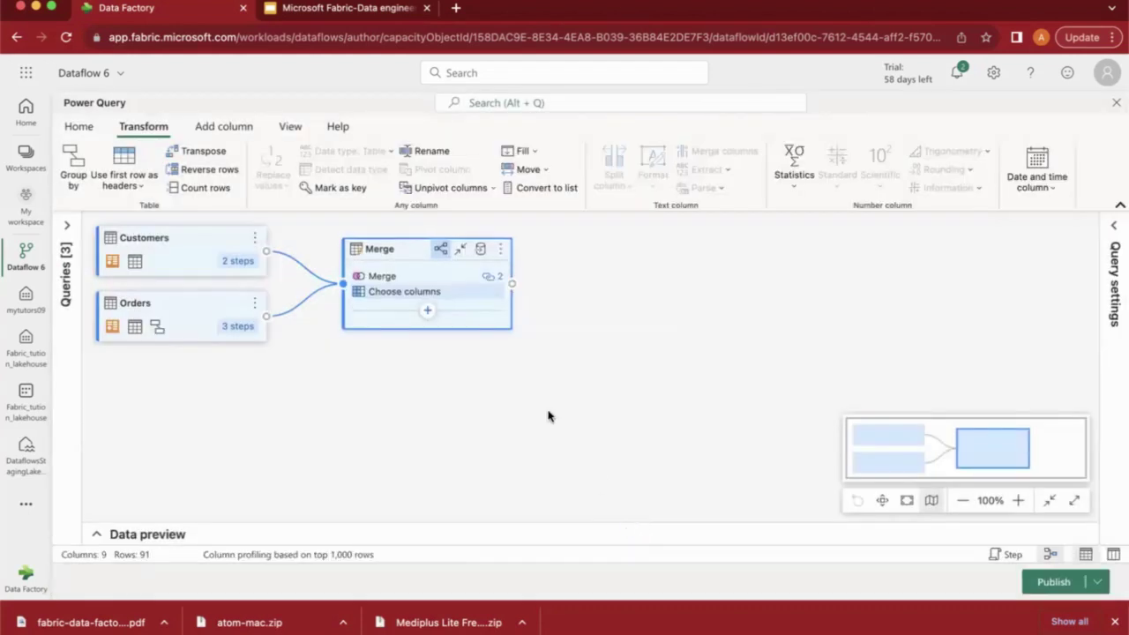
Step: Add a Lakehouse data destination to Merge, signing the connection in with the organizational account
click(480, 253)
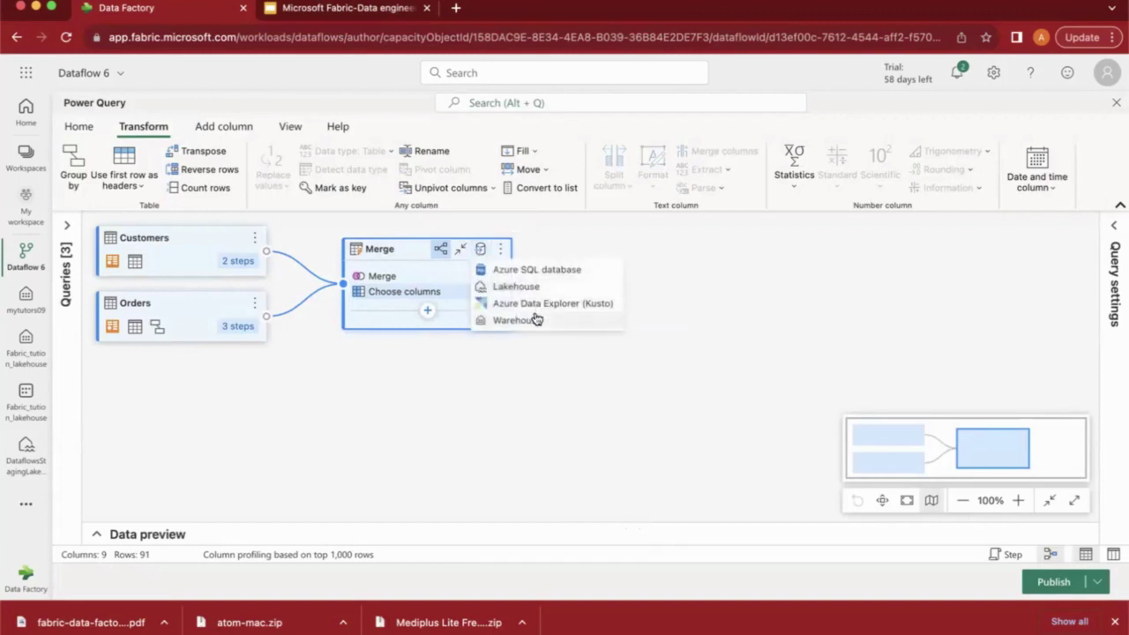
click(517, 289)
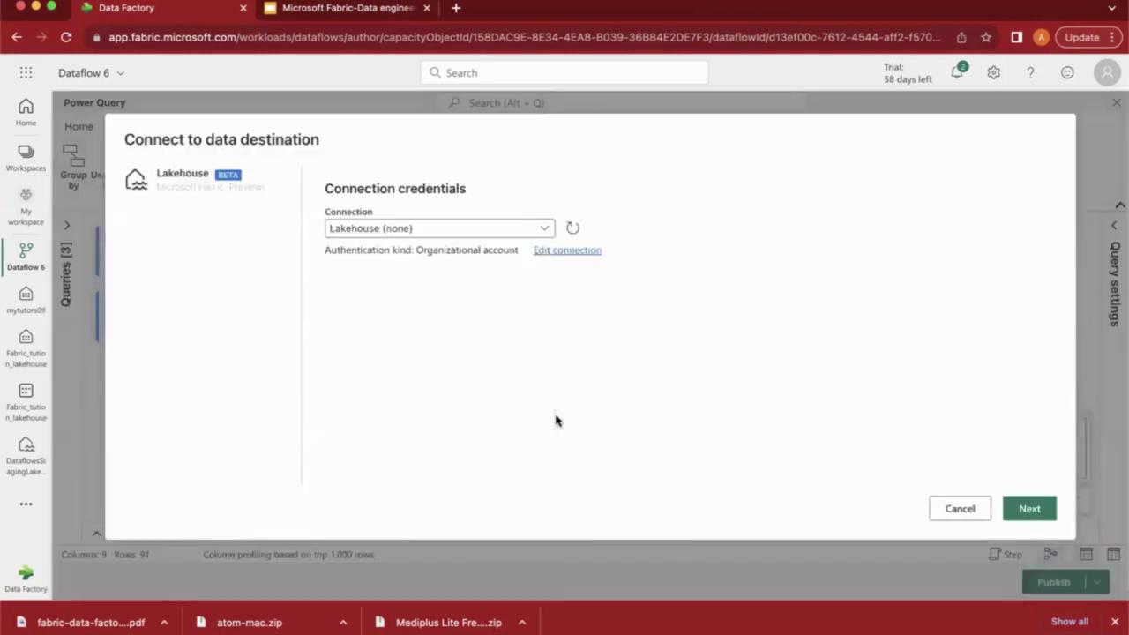
click(557, 251)
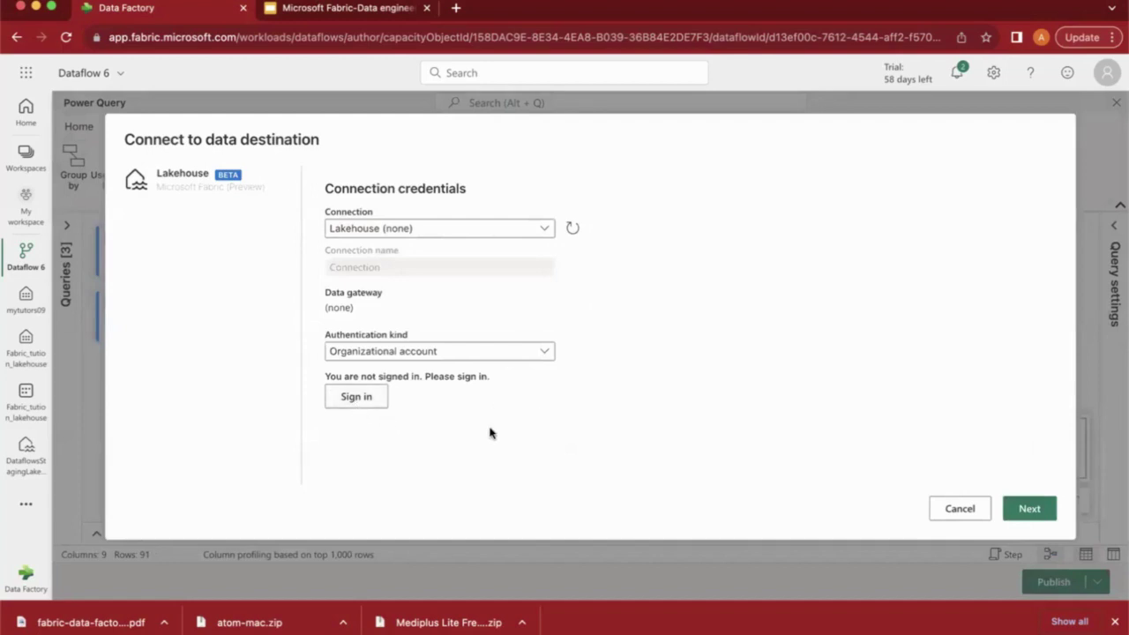
click(349, 403)
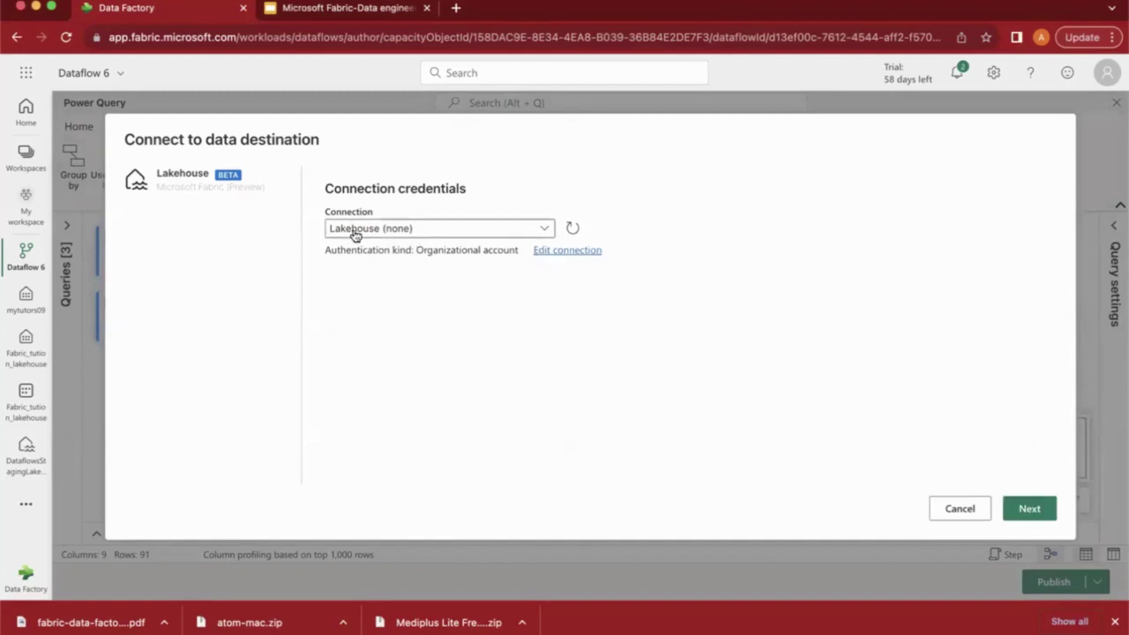
click(1025, 509)
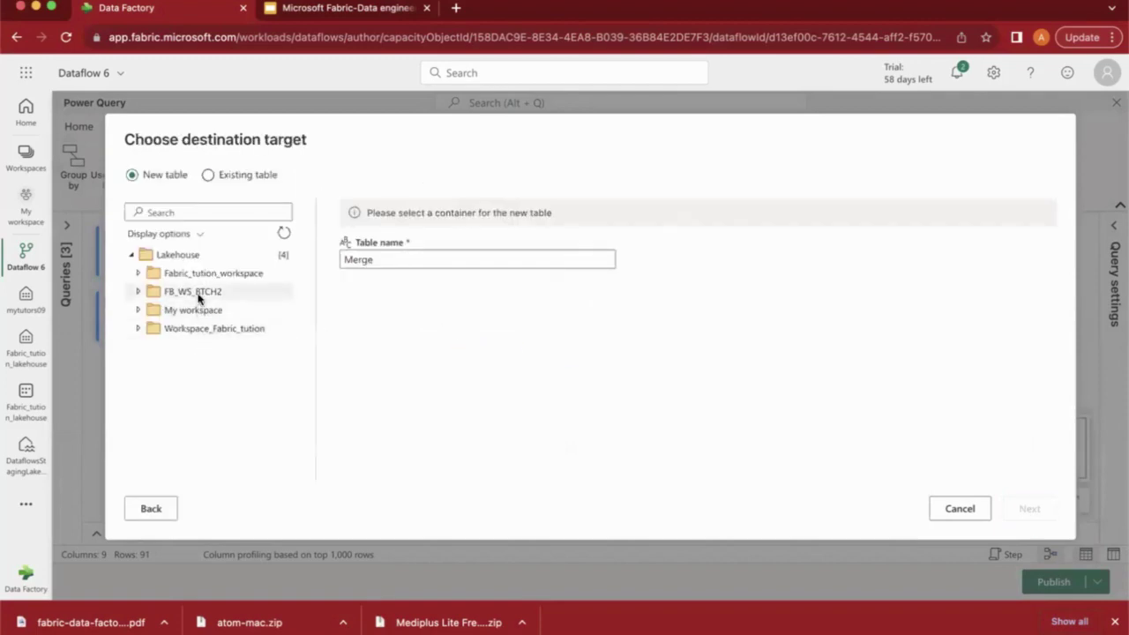
Step: Pick FB_ONELAKE under FB_WS_BTCH2 and rename the new table from Merge to cusotmer_order_mergersdf
click(139, 292)
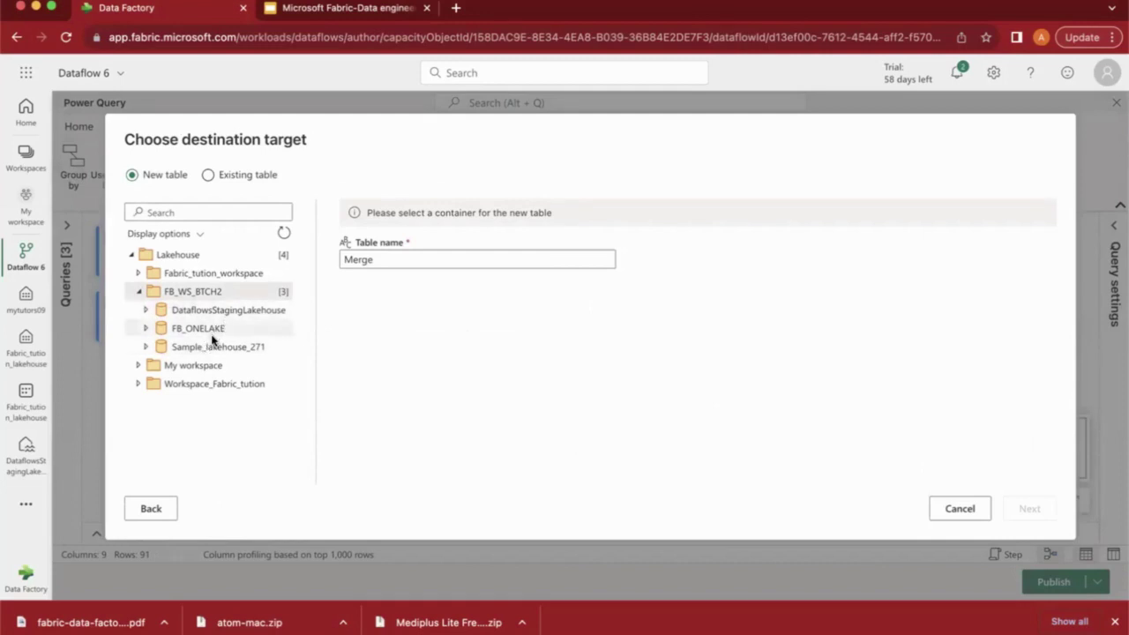
click(212, 333)
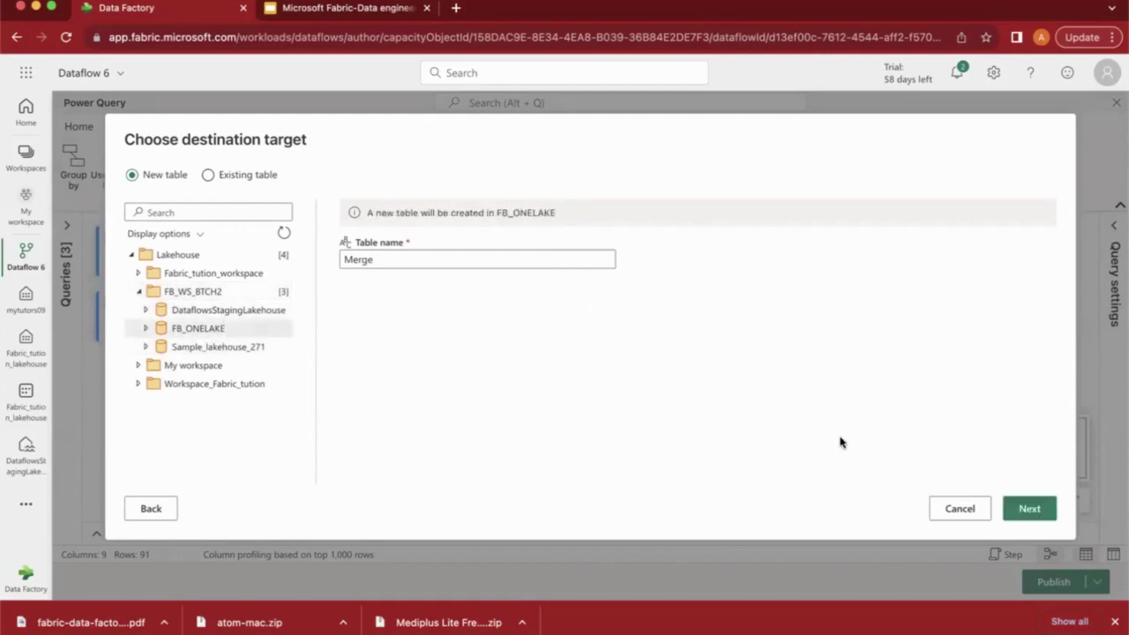
double_click(356, 258)
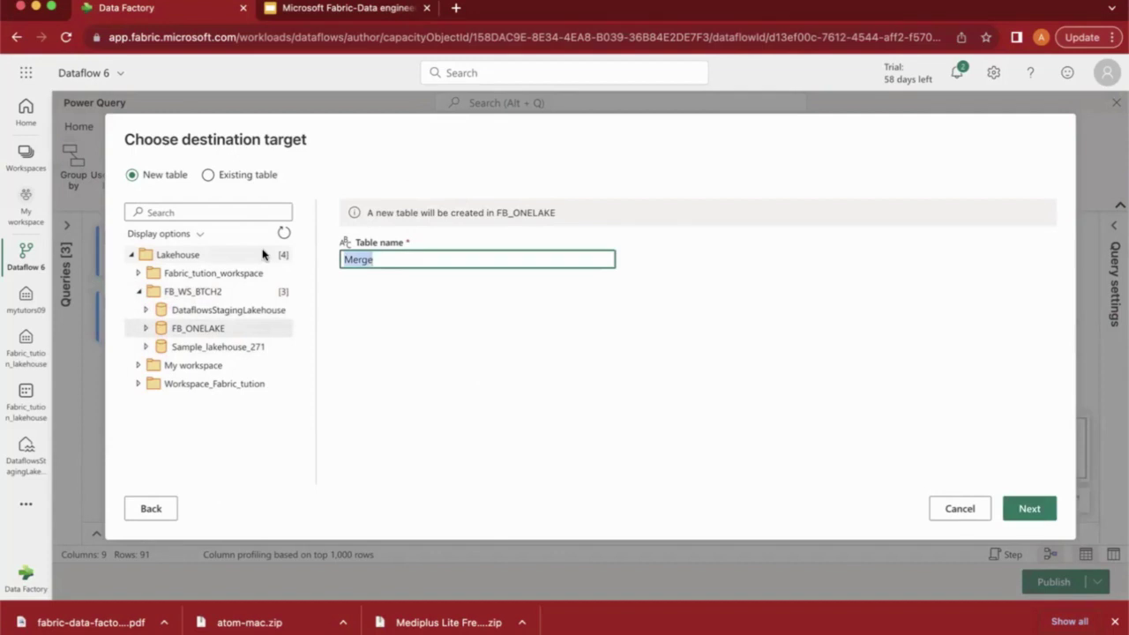
text(cusotmer_order_m)
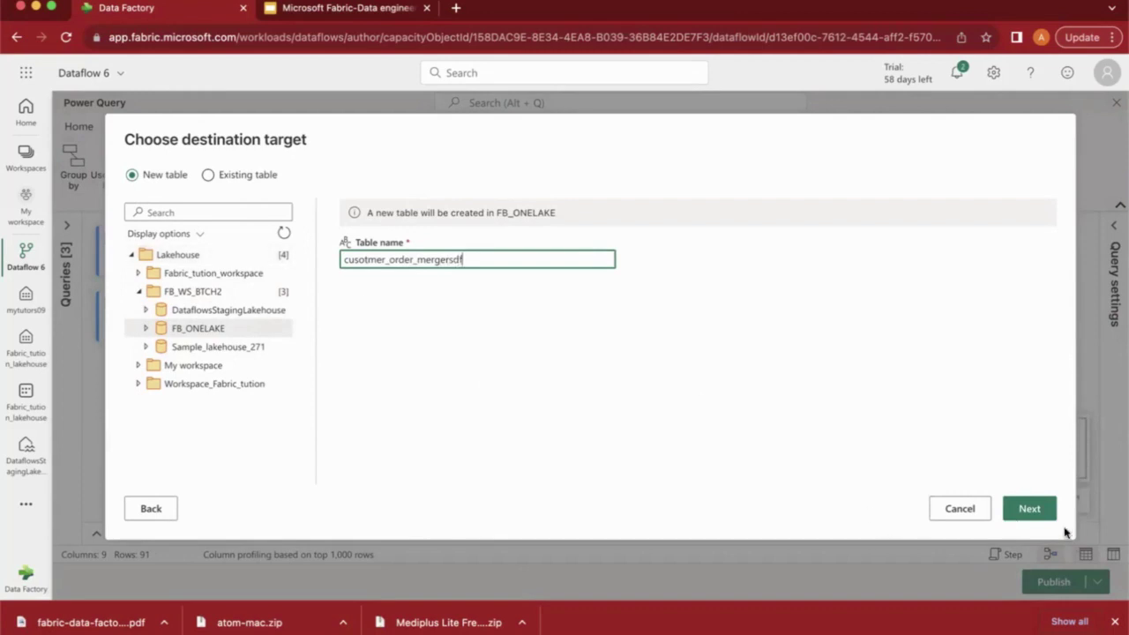
click(1028, 508)
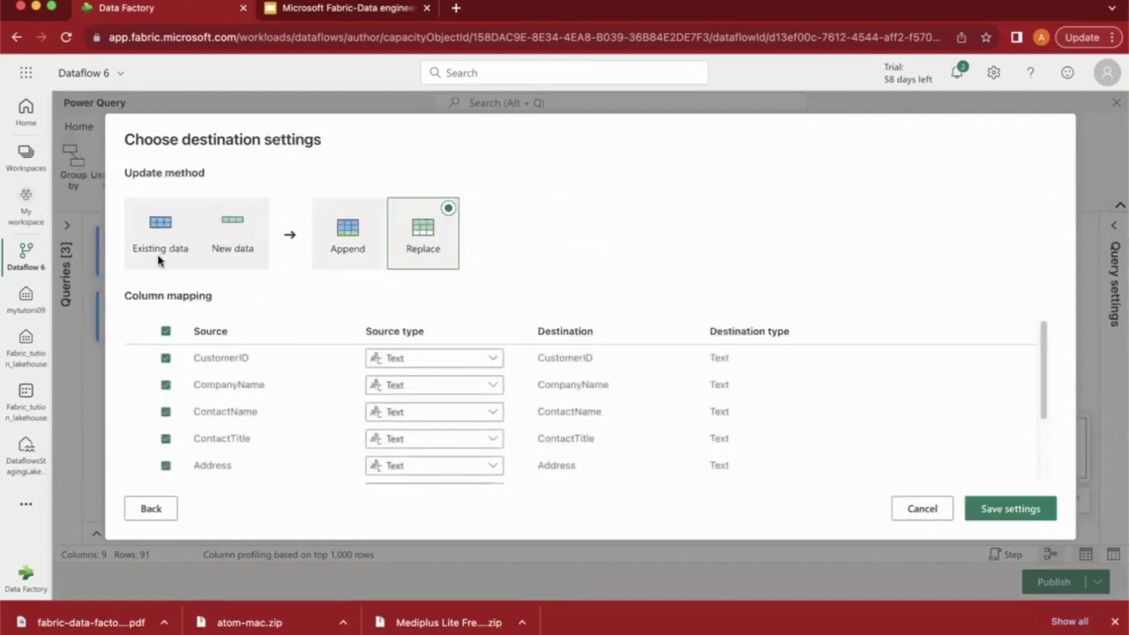
Step: Keep the Replace update method and column mapping, and save the destination settings
mouse_move(160, 259)
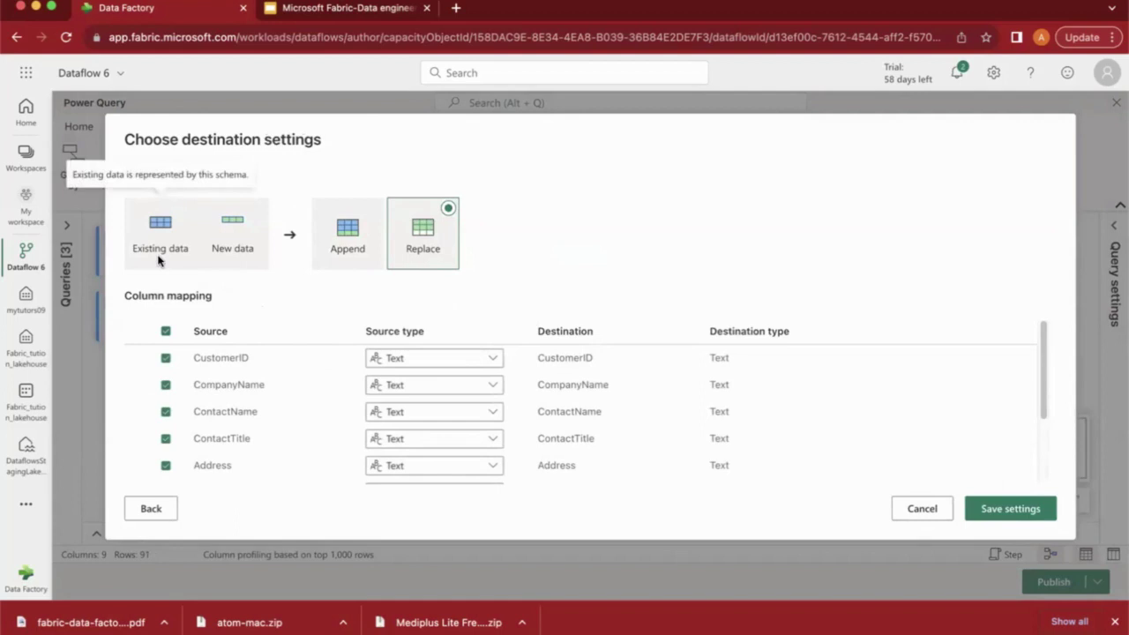
mouse_move(232, 244)
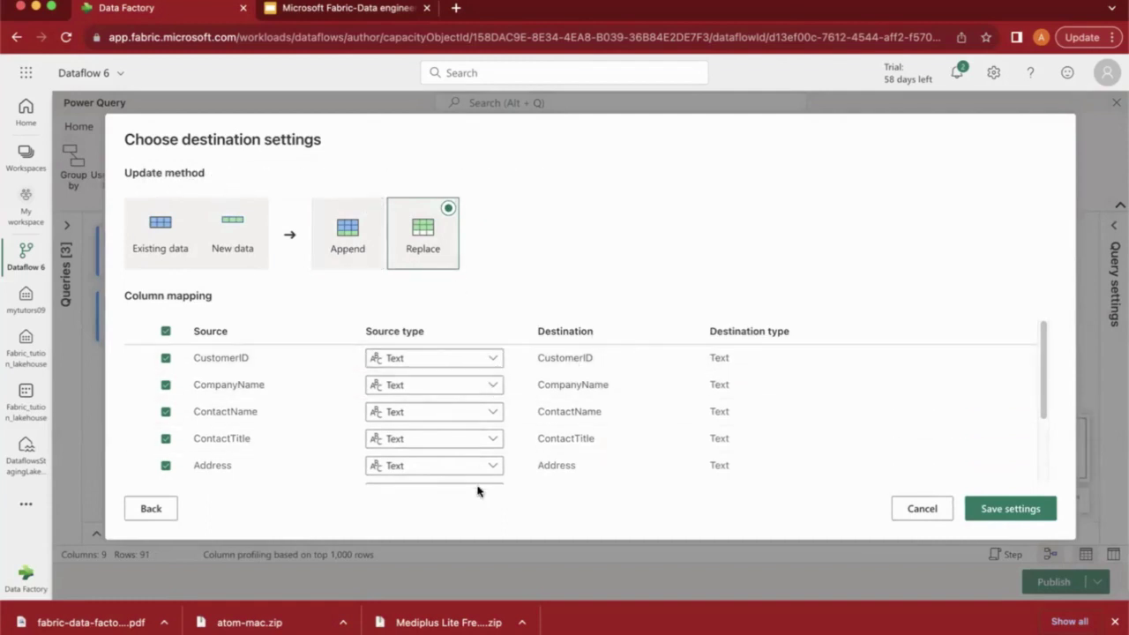
click(999, 514)
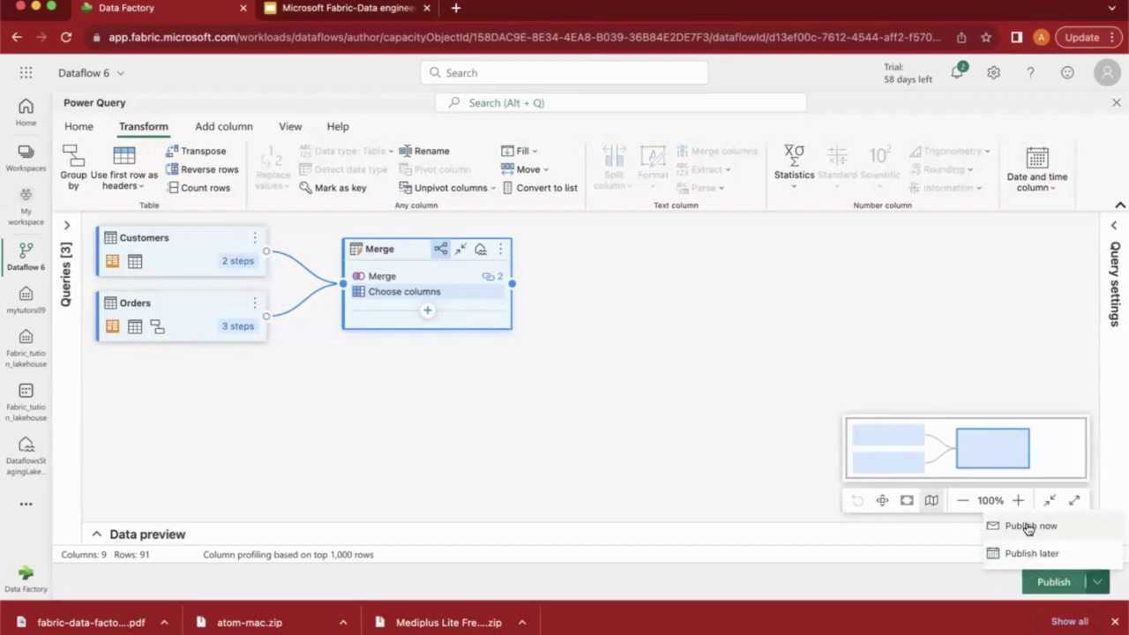
Step: Publish the dataflow now and reload My workspace until Dataflow 6 appears with its refresh time
click(1029, 527)
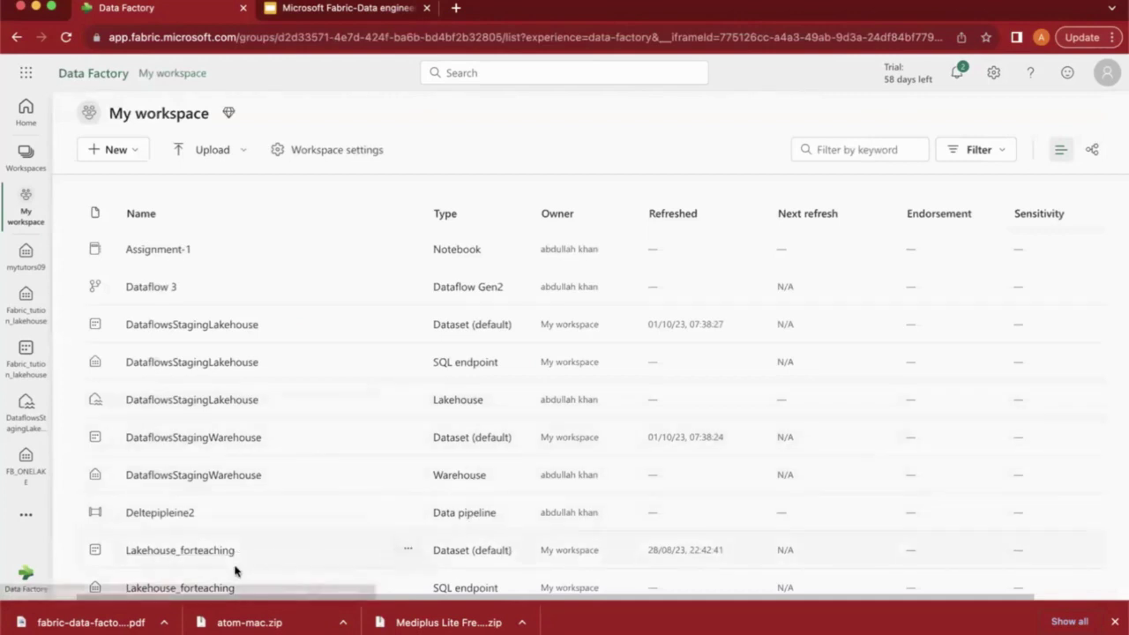
scroll(235, 571, down, 1)
scroll(235, 571, up, 1)
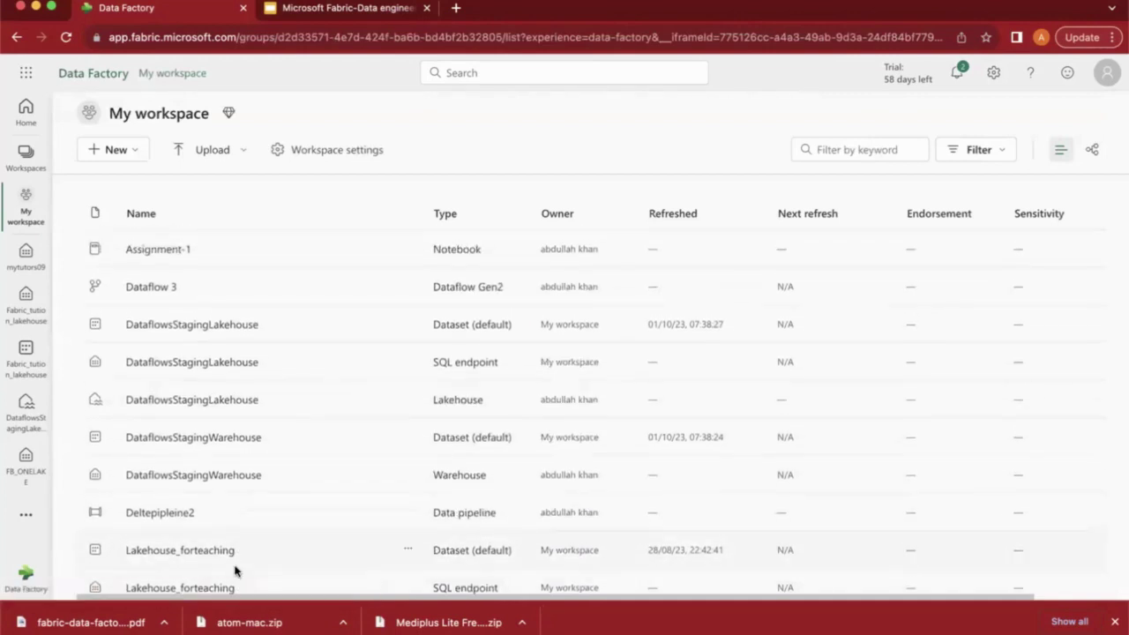
scroll(235, 571, down, 10)
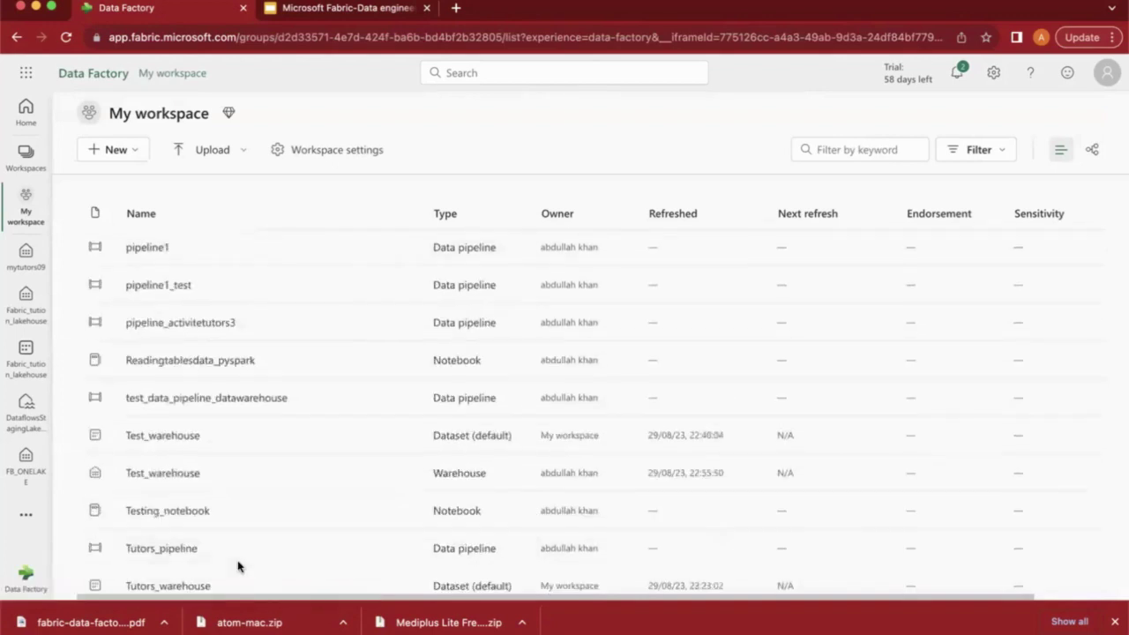
scroll(238, 566, up, 10)
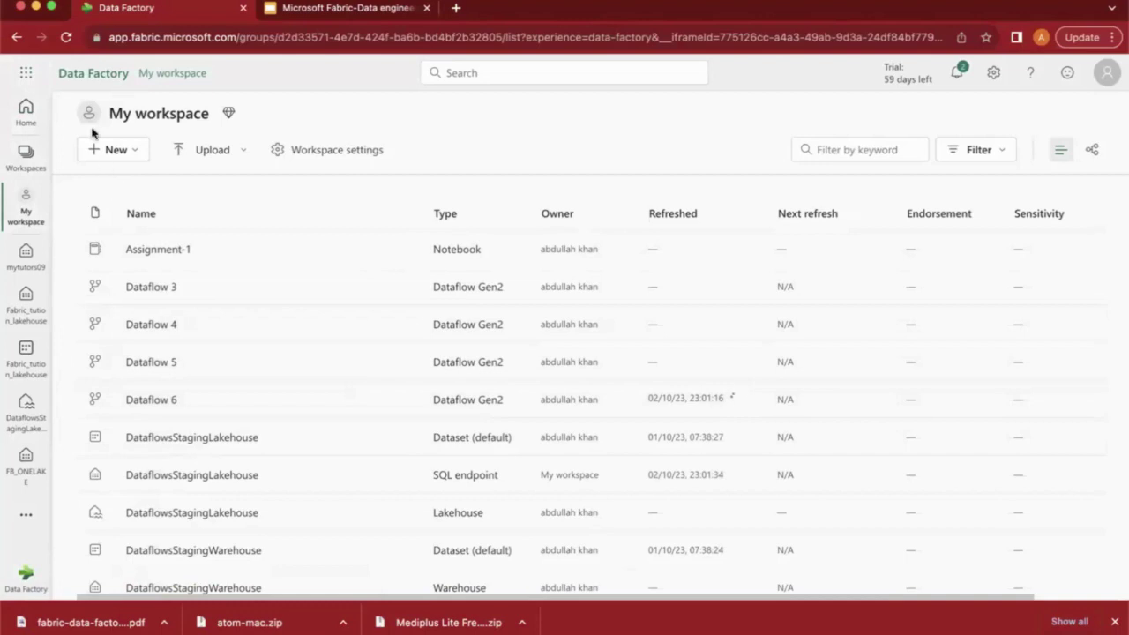
click(66, 37)
Step: Switch to the Google Slides deck showing slide 11, 'Odata with Dataflowgen2'
key(ctrl+Tab)
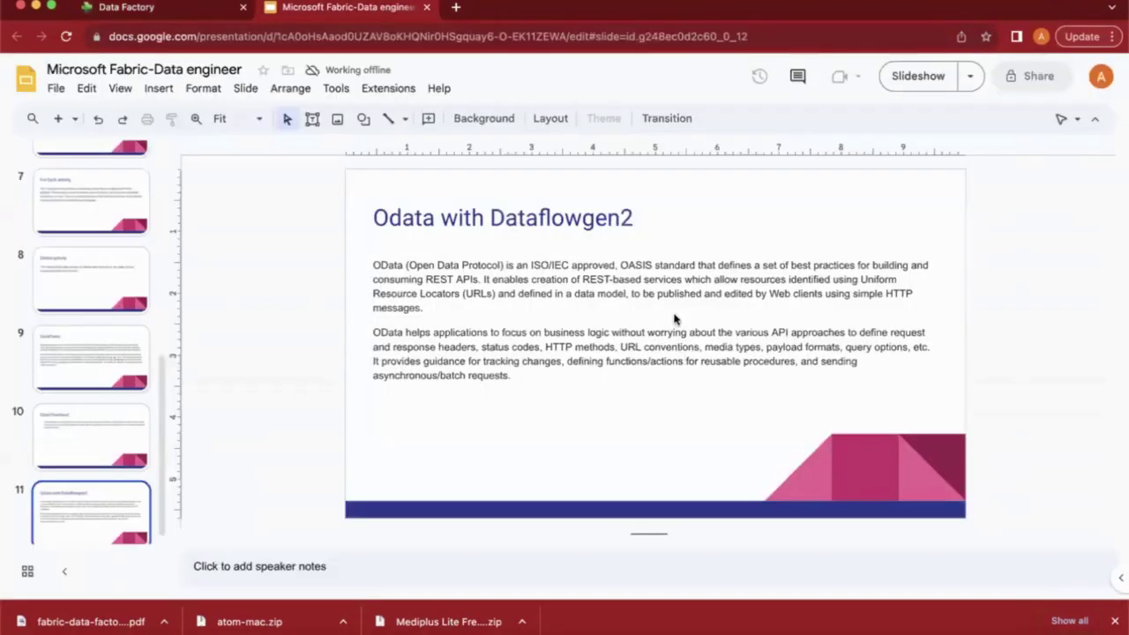